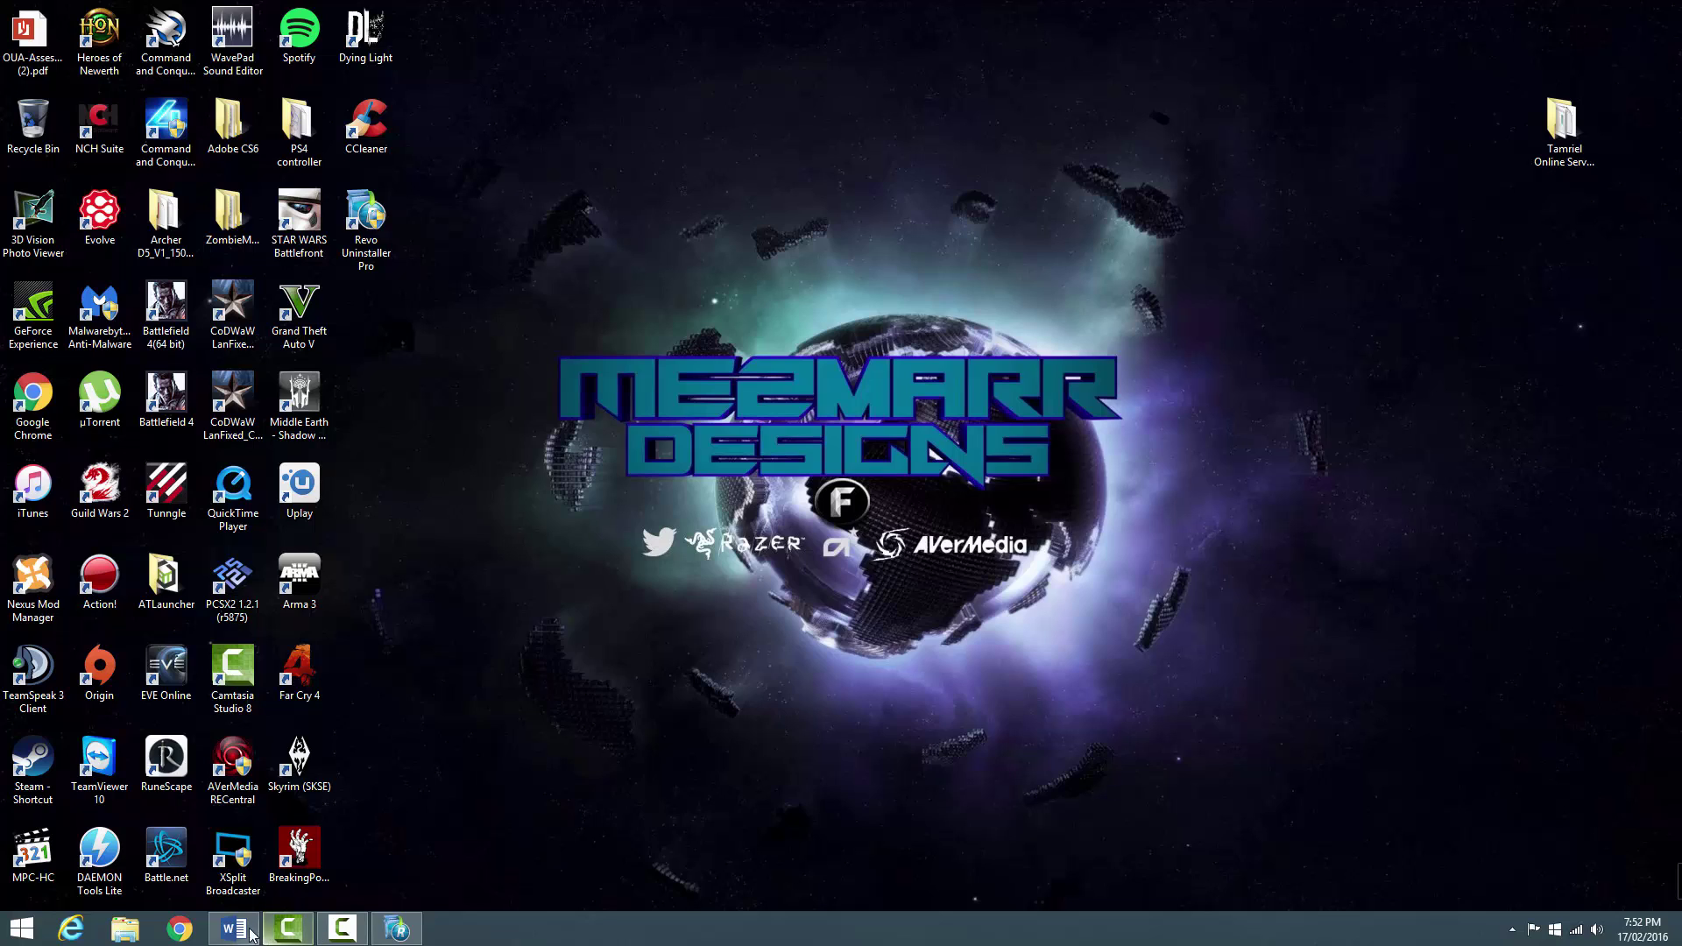
Switch to the blank Word document, test the F key with a run of f characters, and clear the text.
left_click(234, 928)
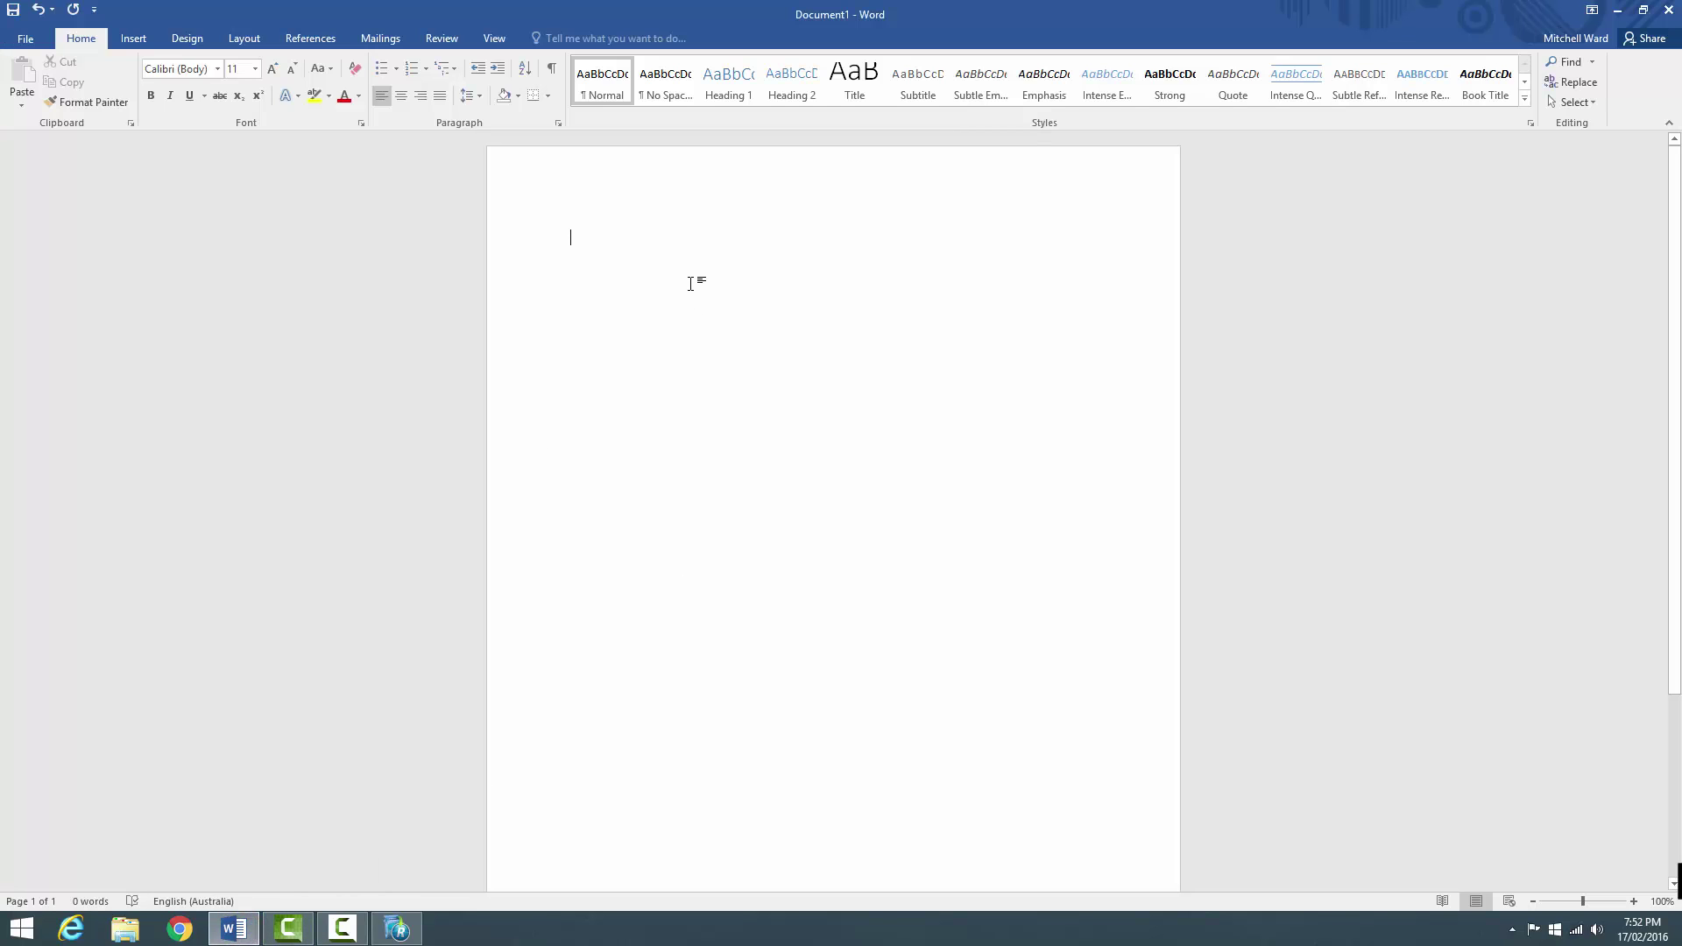
left_click(711, 242)
type("f")
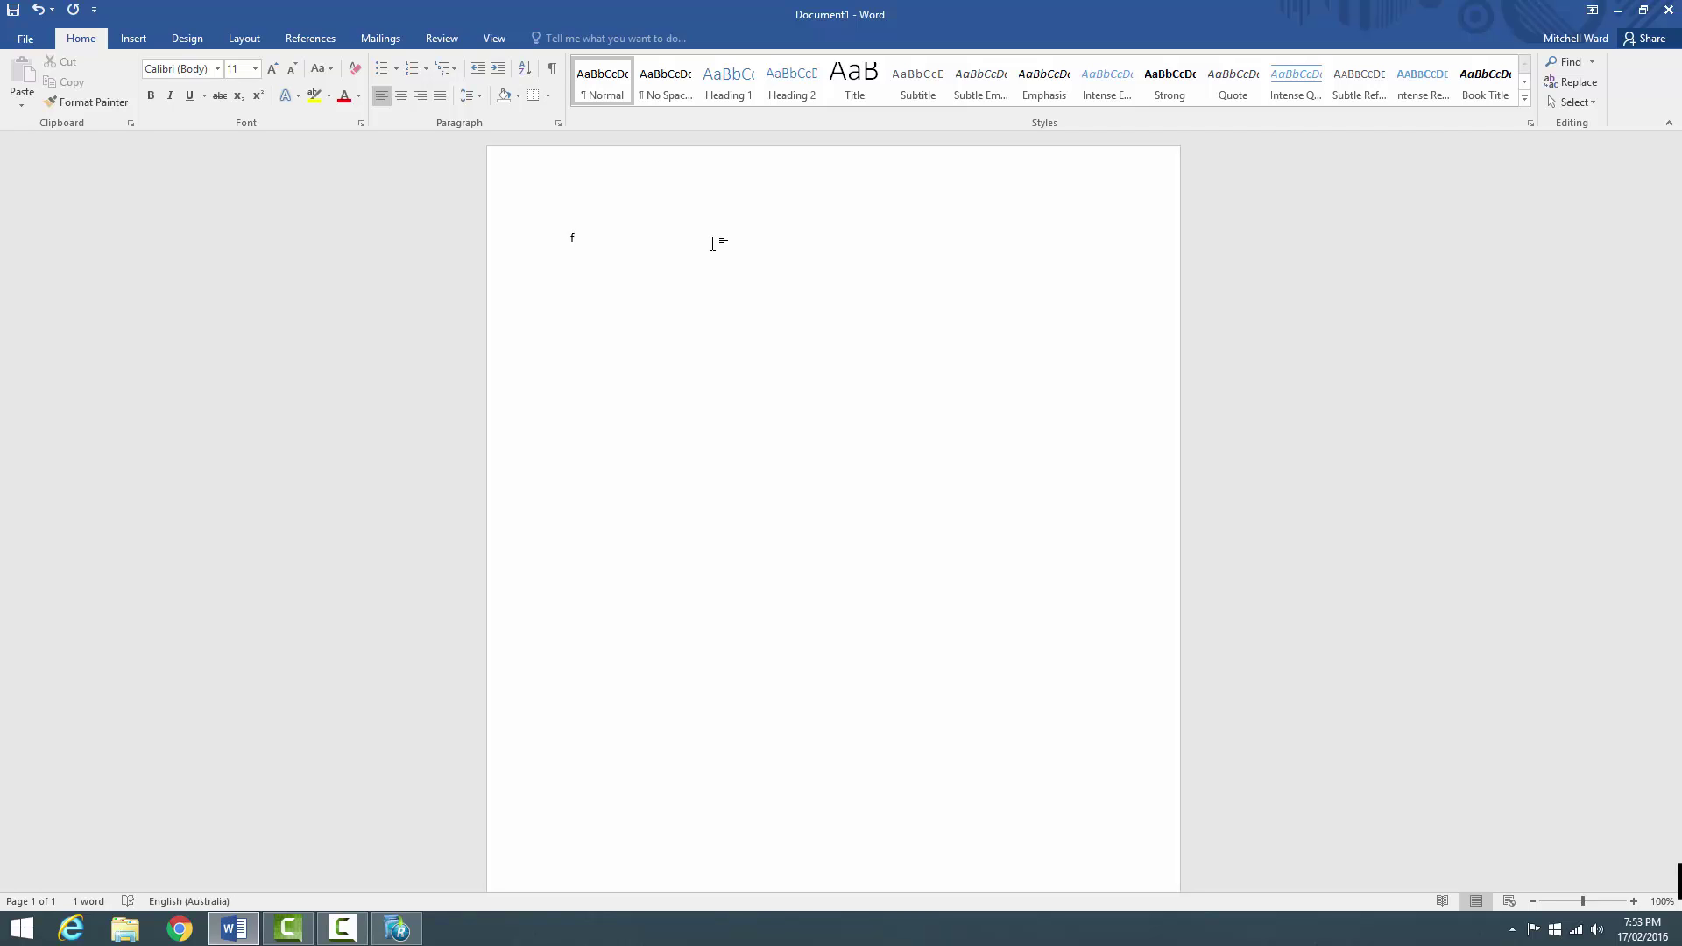
key("BackSpace")
type("f")
key("BackSpace")
type("ffffffffffffffffffffffffffffffffffffffffffff")
double_click(1033, 221)
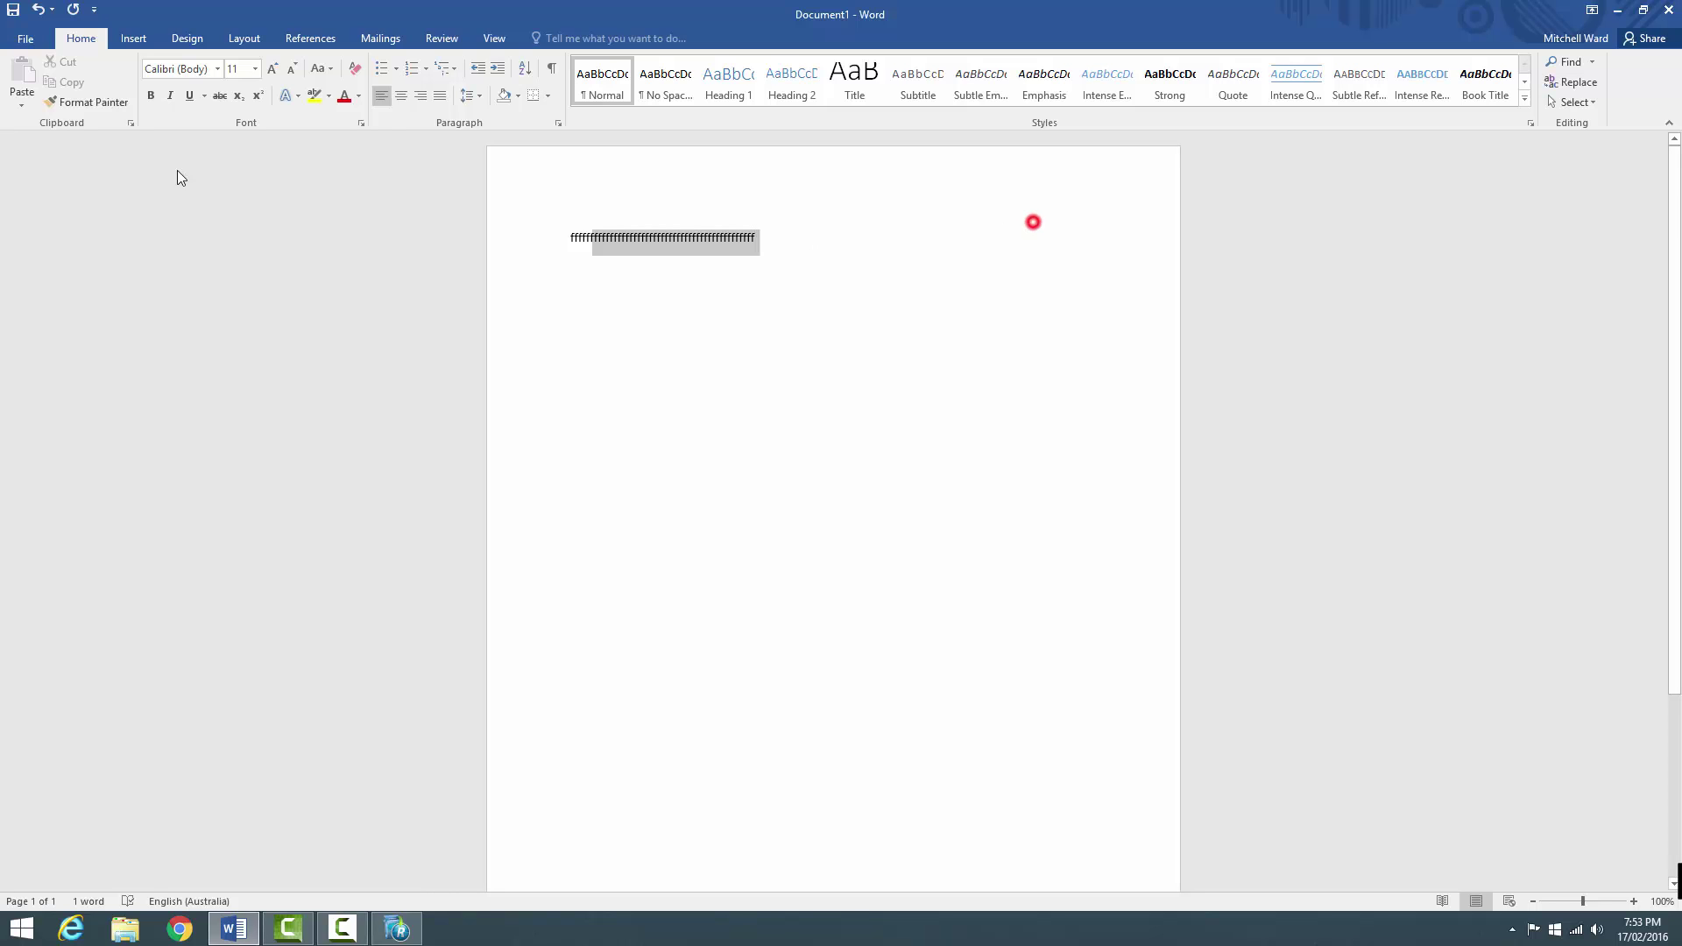
key("BackSpace")
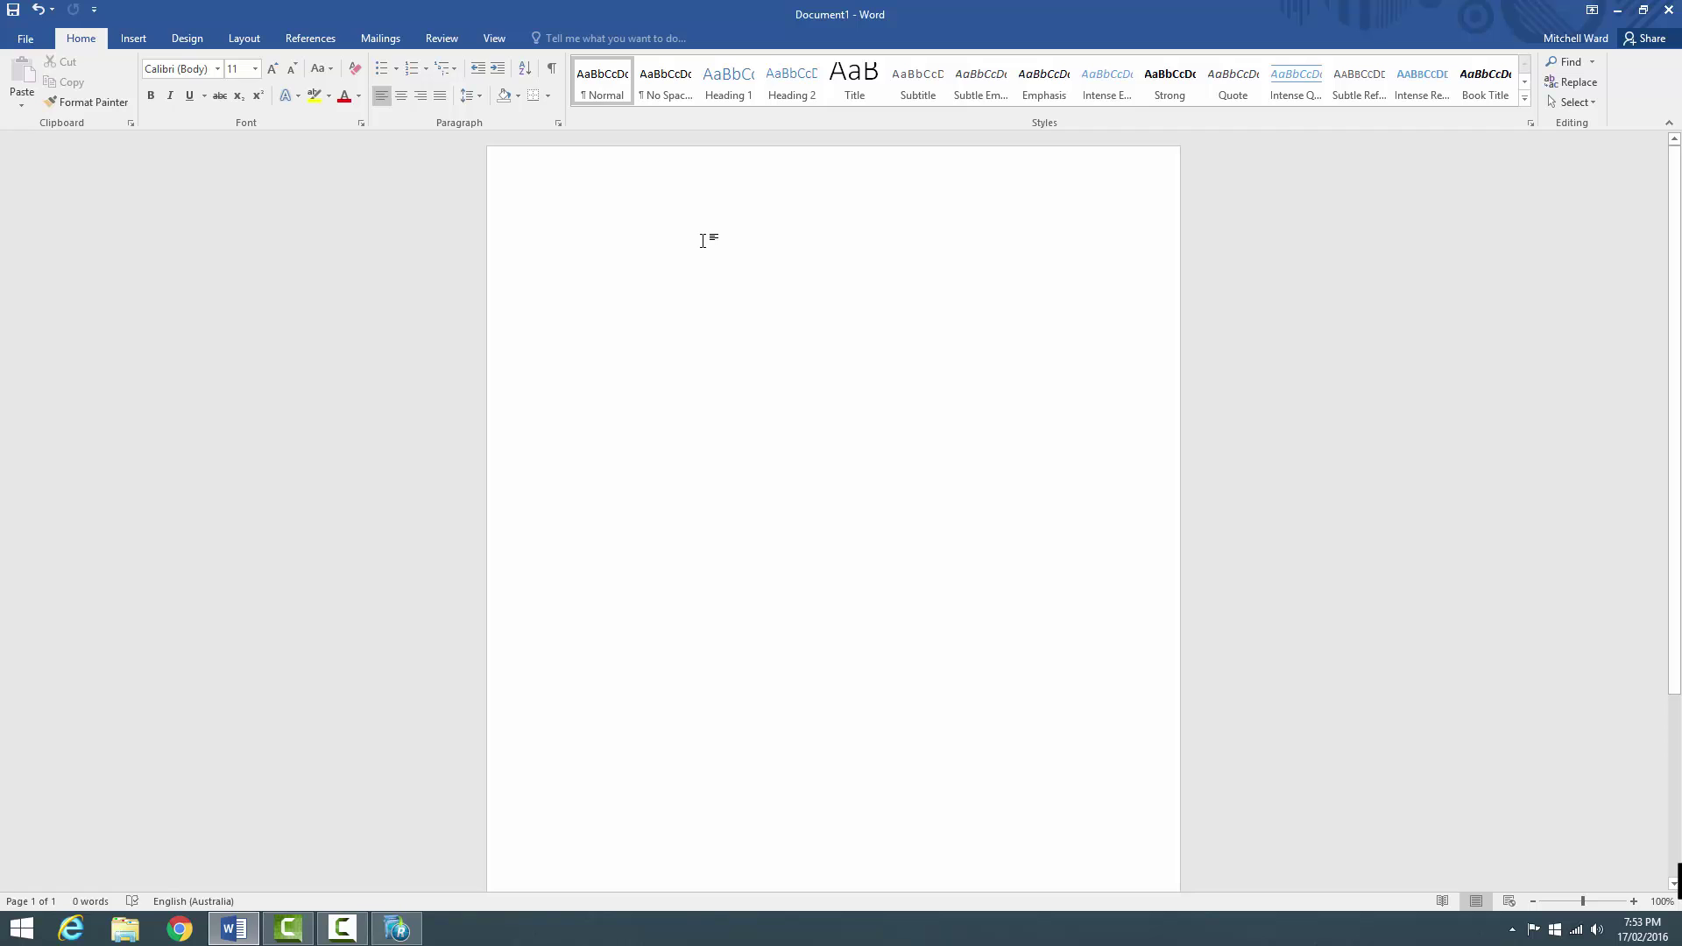
Enter "fac" followed by a long run of c characters, clear the page, and close the document without saving.
left_click(630, 237)
type("fac")
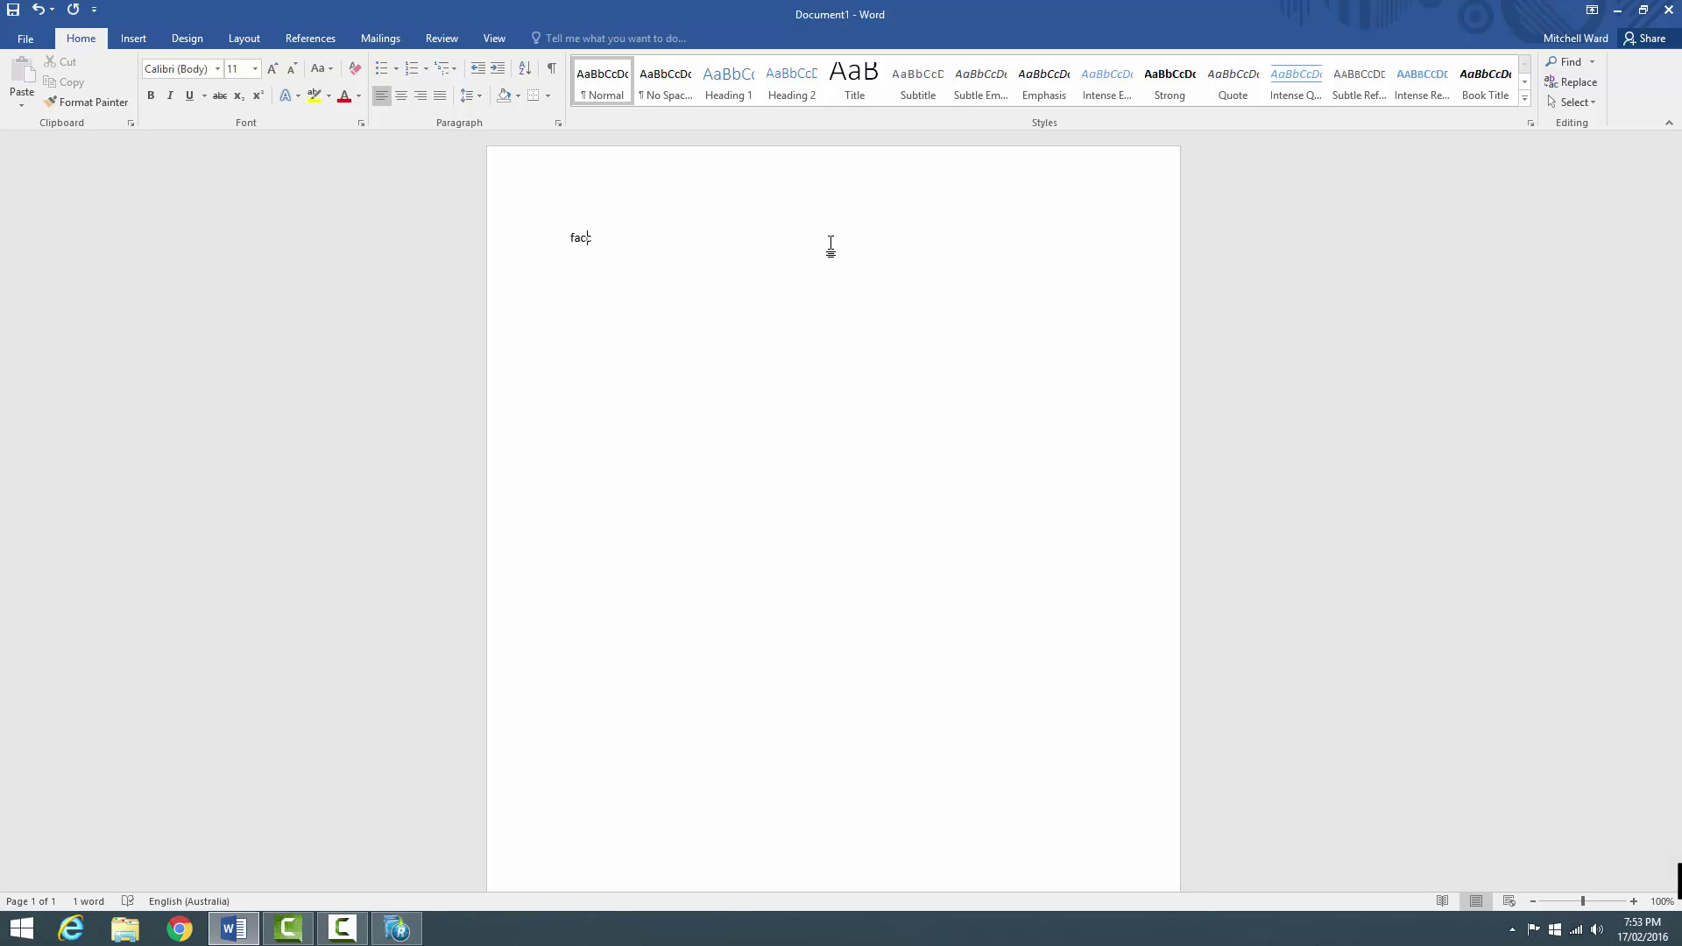
type("cccccccccccccccccccccccccccccccccccc")
key("ctrl+a")
key("BackSpace")
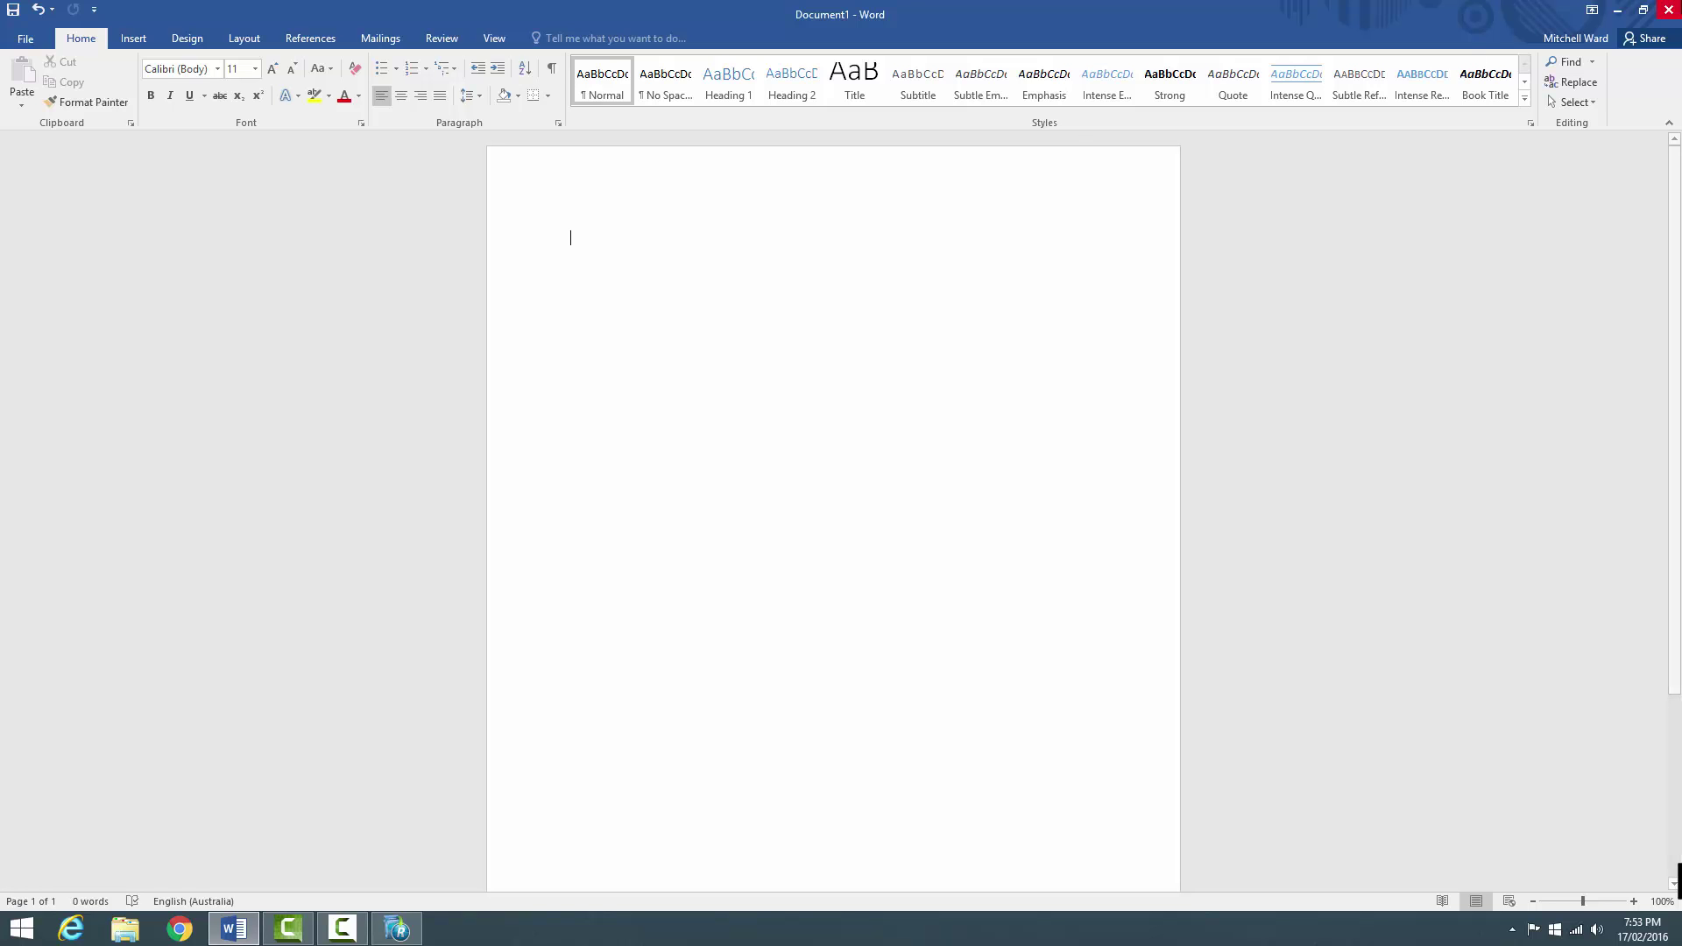
left_click(1665, 11)
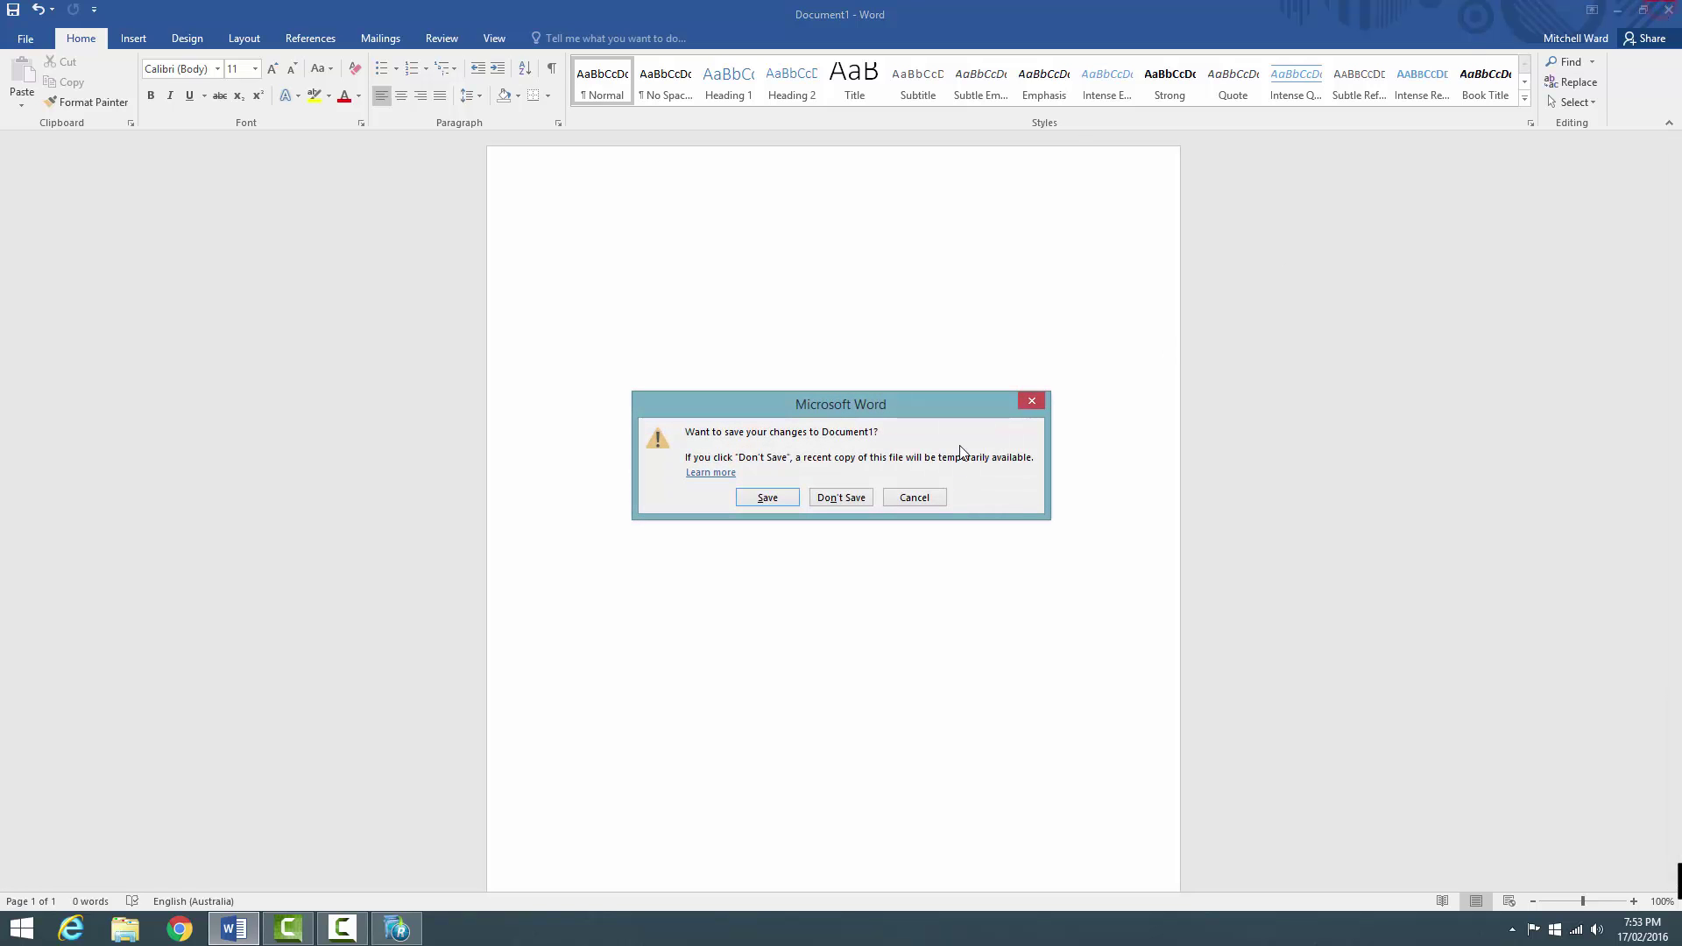
left_click(855, 498)
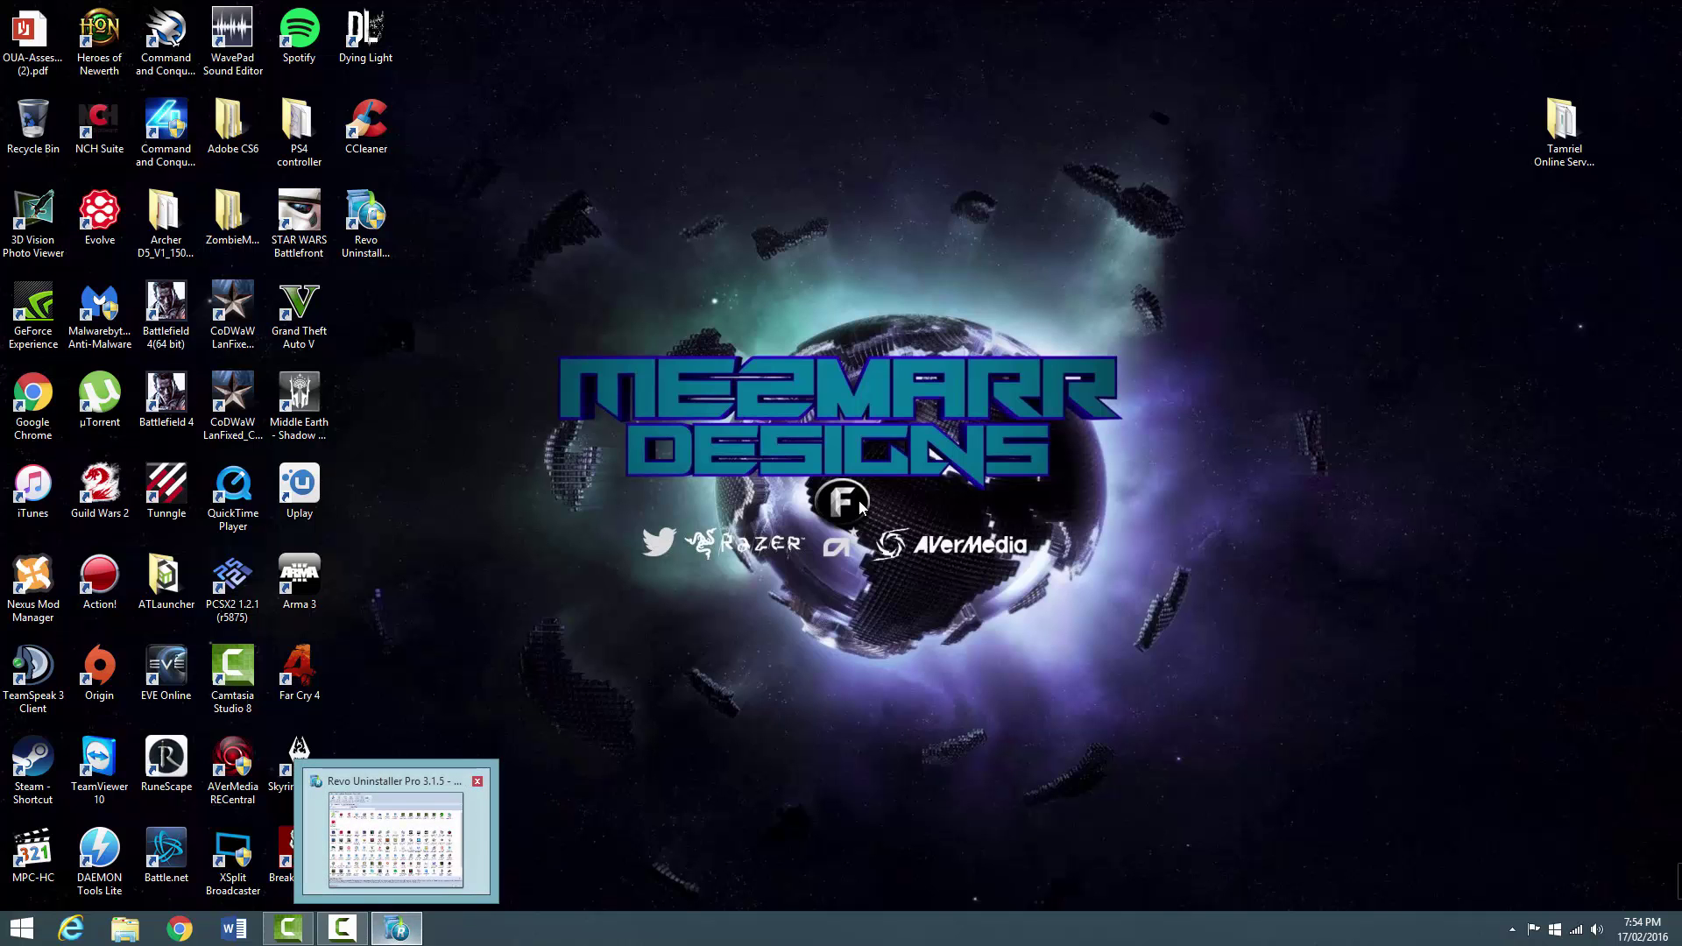
Bring up the installed programs list in Revo Uninstaller Pro and minimize the window.
key("super+d")
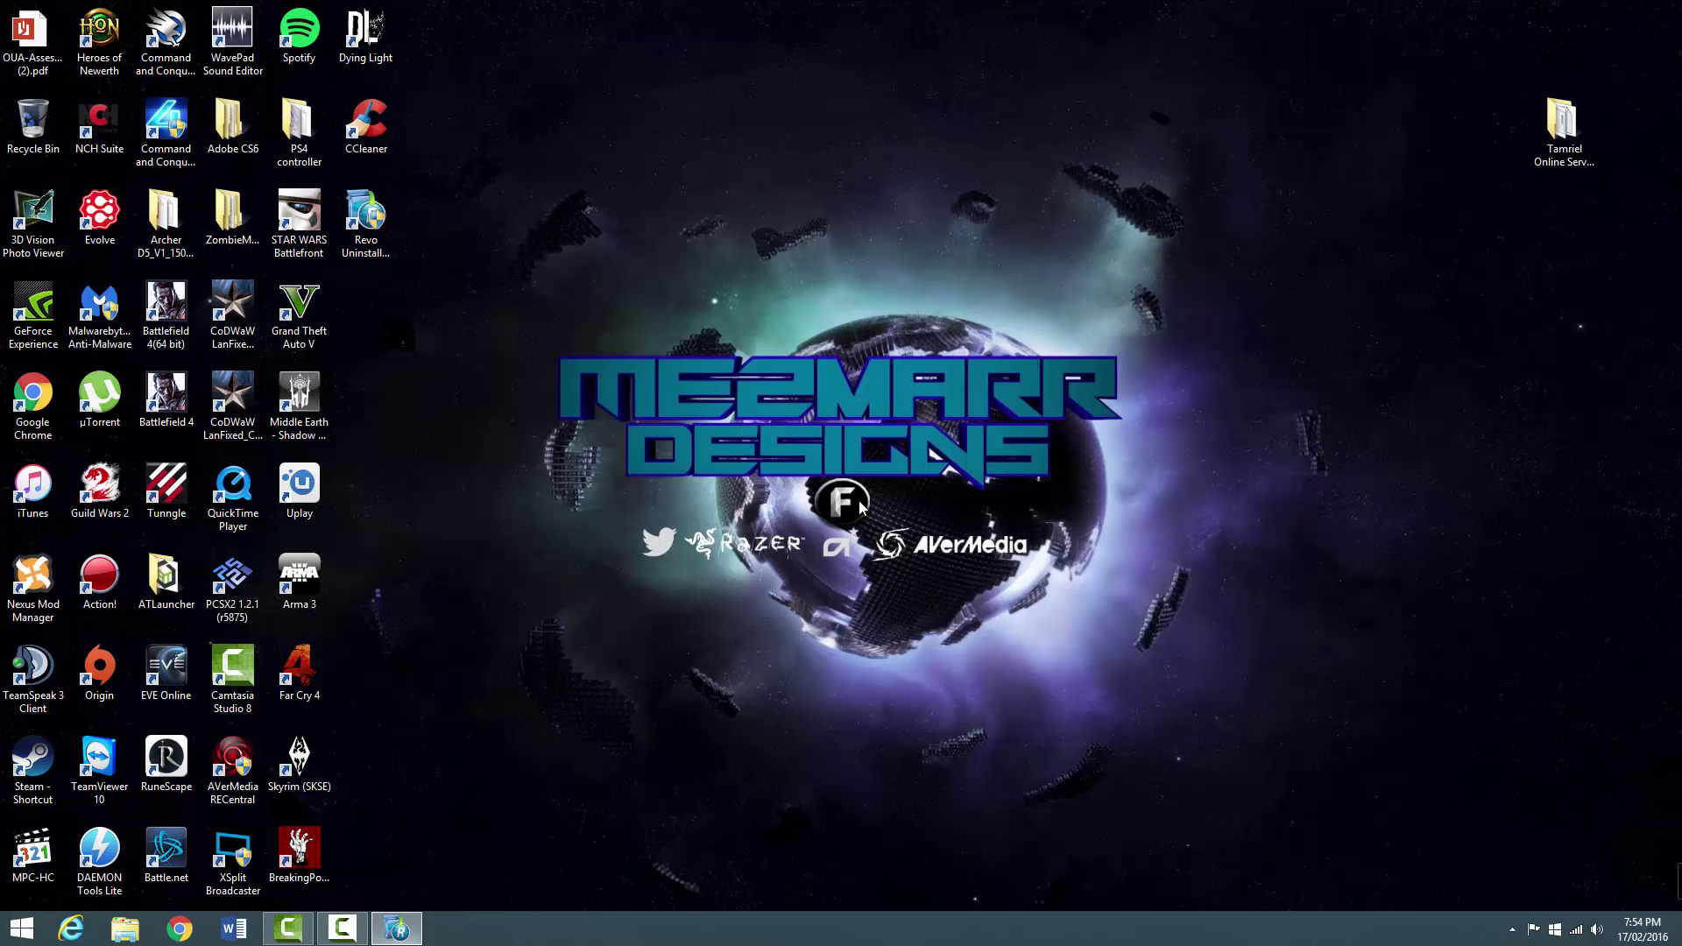
left_click(402, 927)
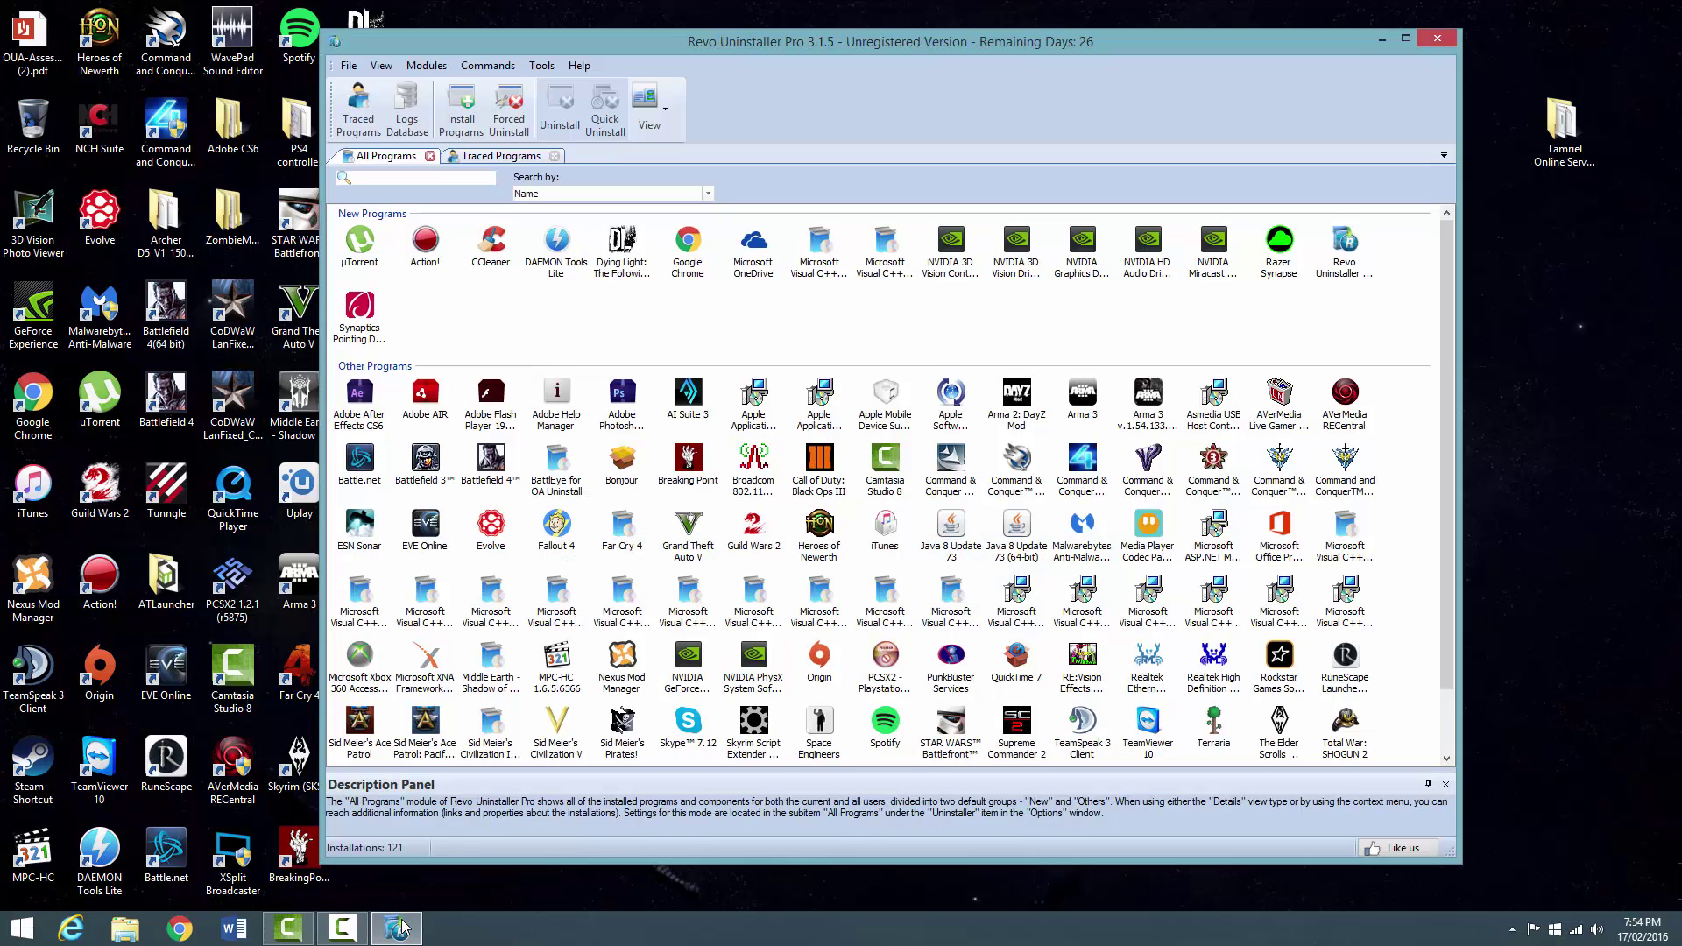
left_click(1382, 40)
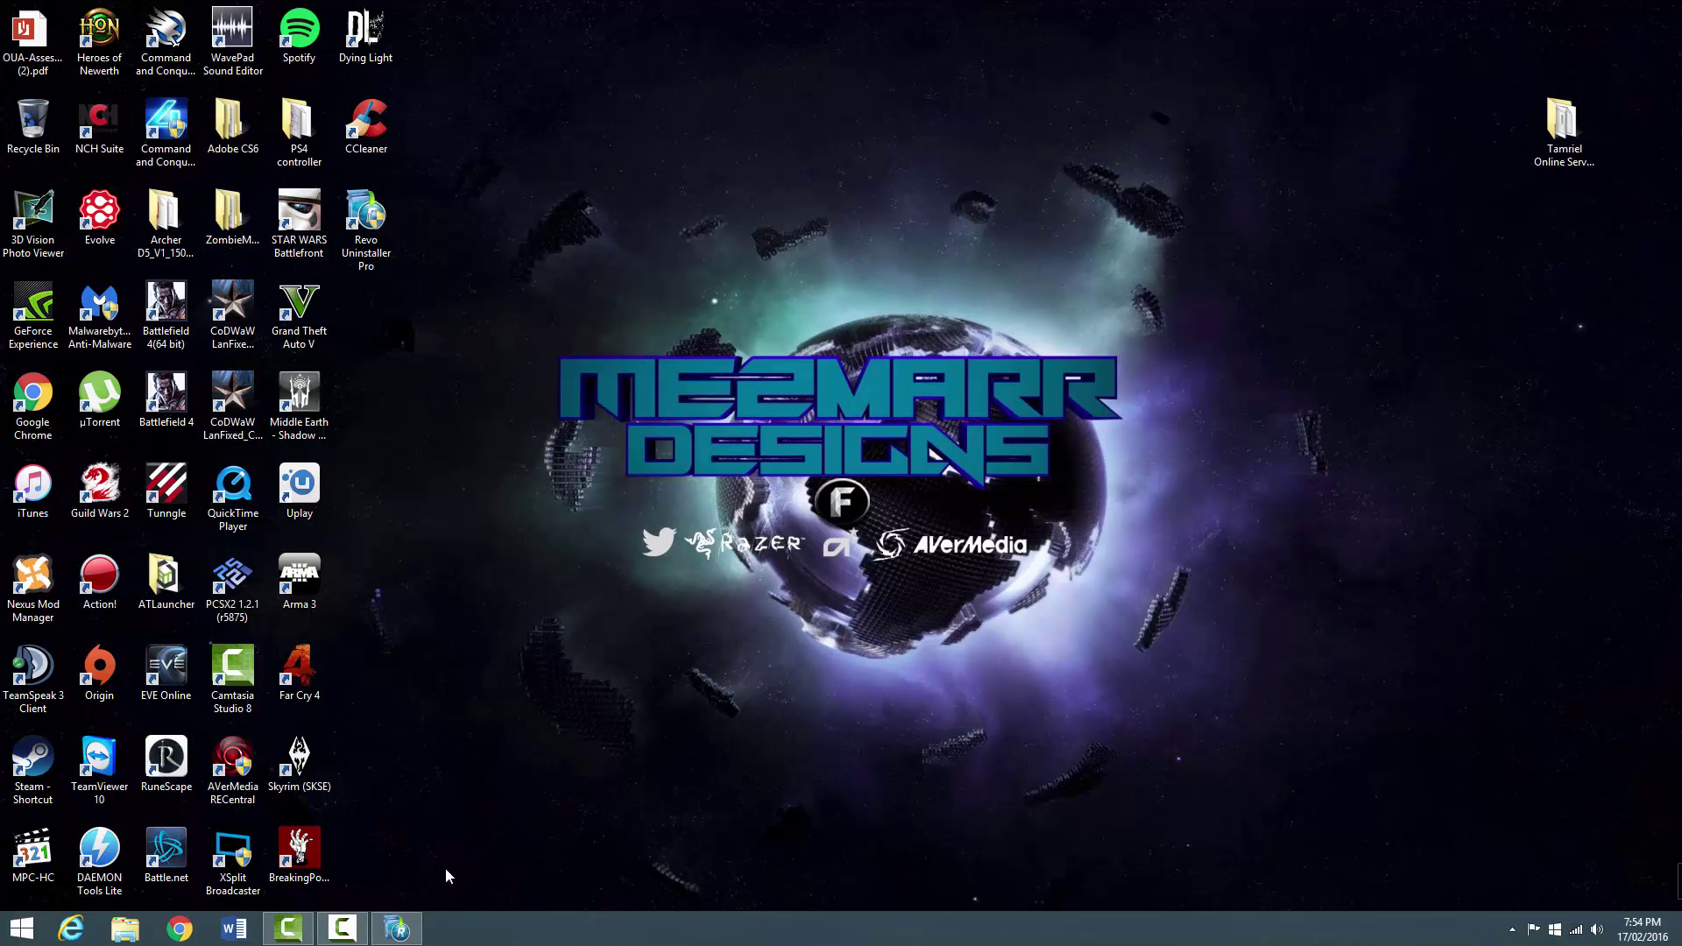
Restore Revo Uninstaller Pro, select Razer Synapse in the installed programs list, and minimize the window.
mouse_move(421, 932)
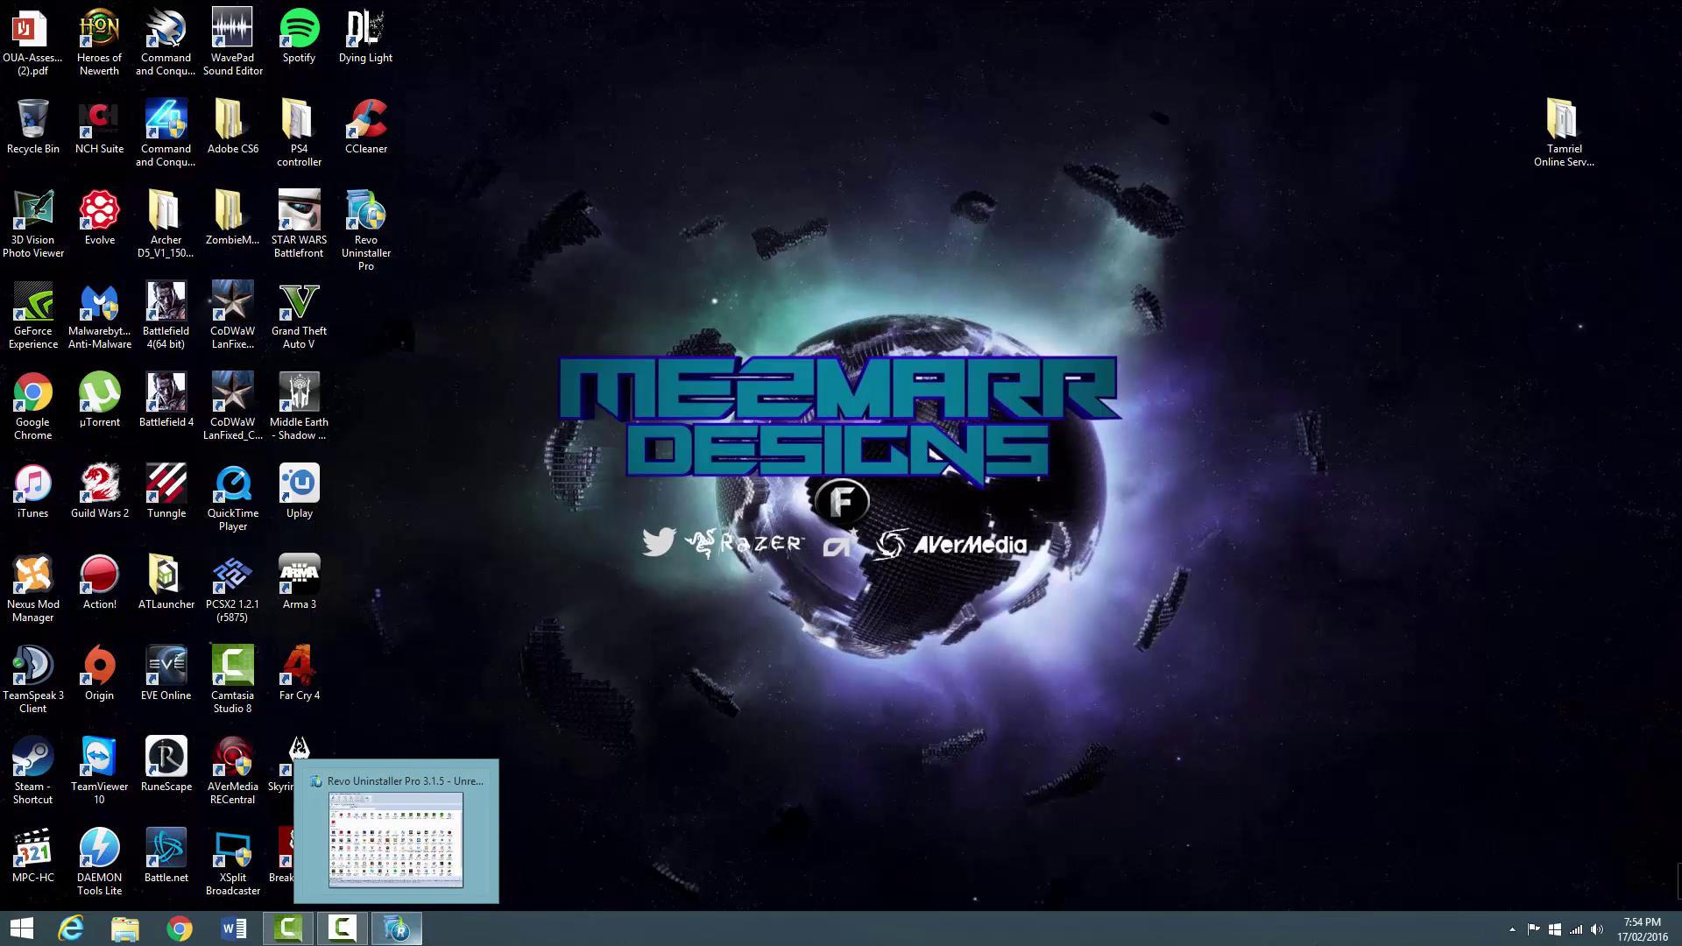
mouse_move(407, 849)
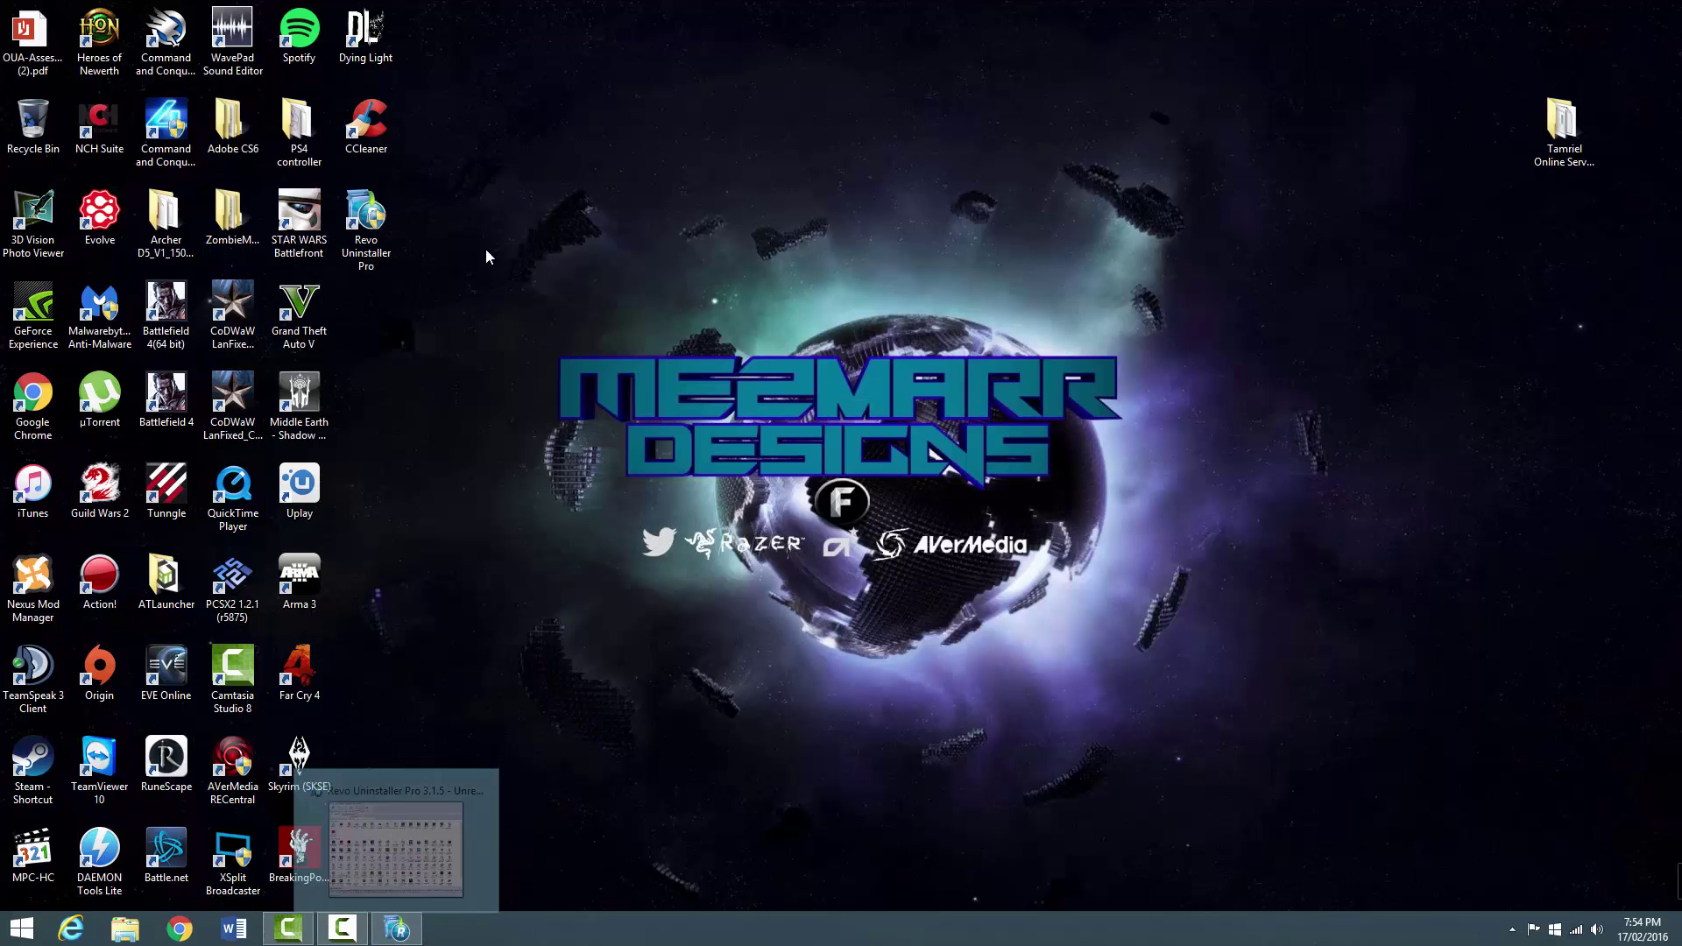
left_click(393, 934)
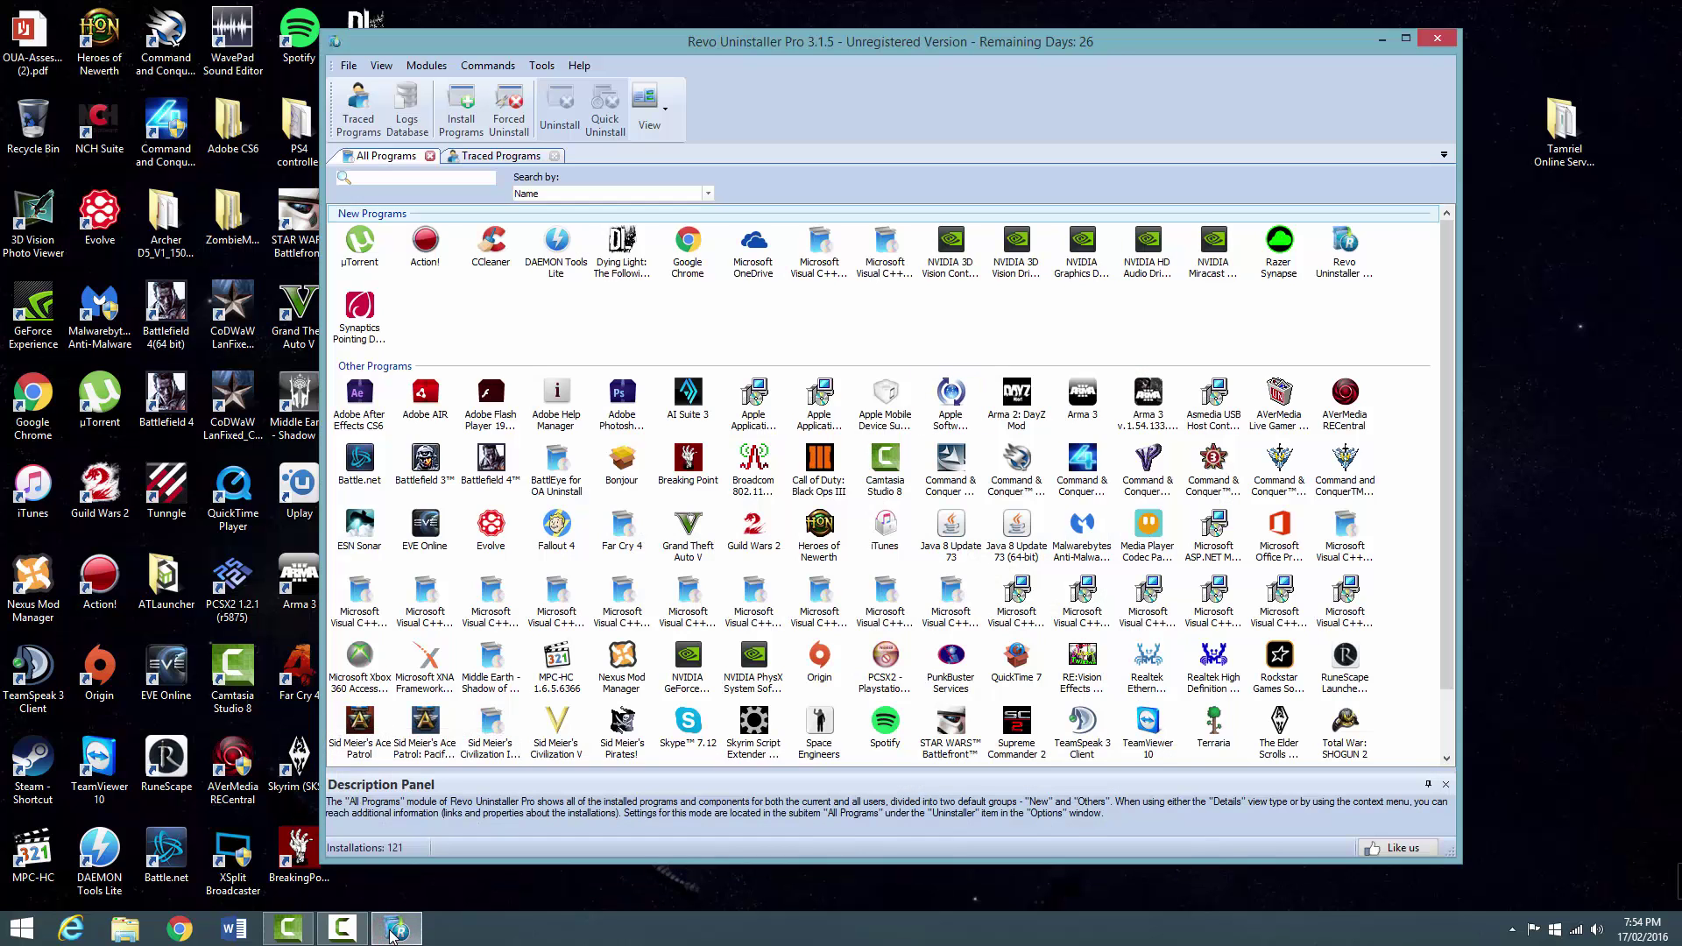
key("r")
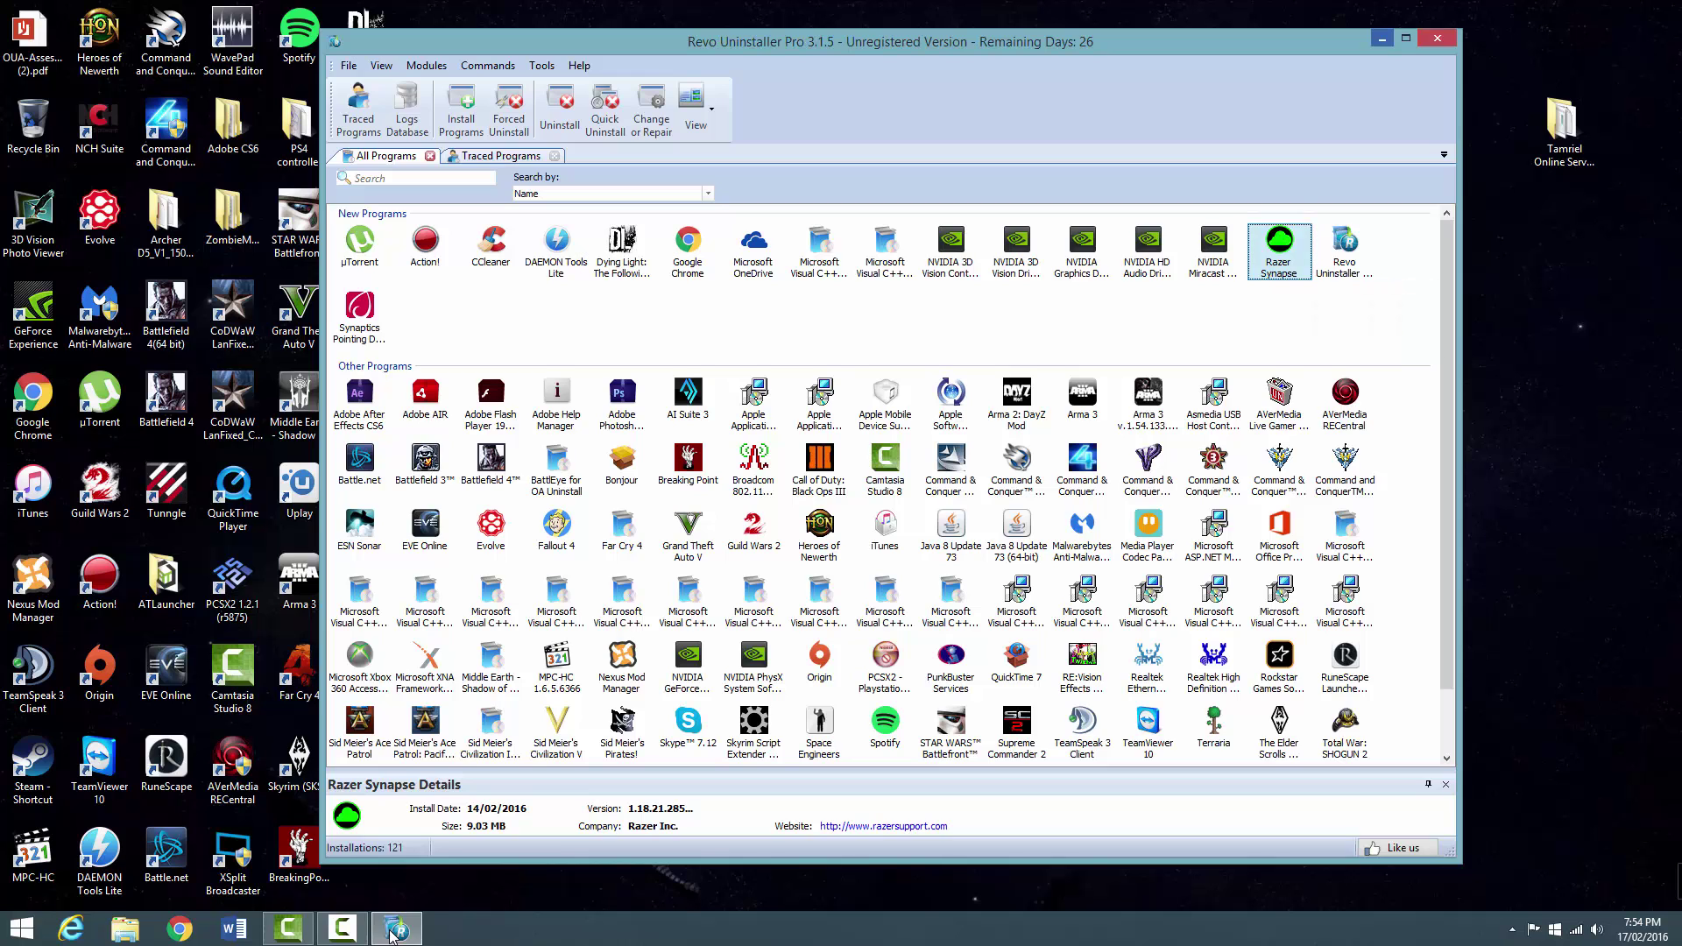
left_click(393, 933)
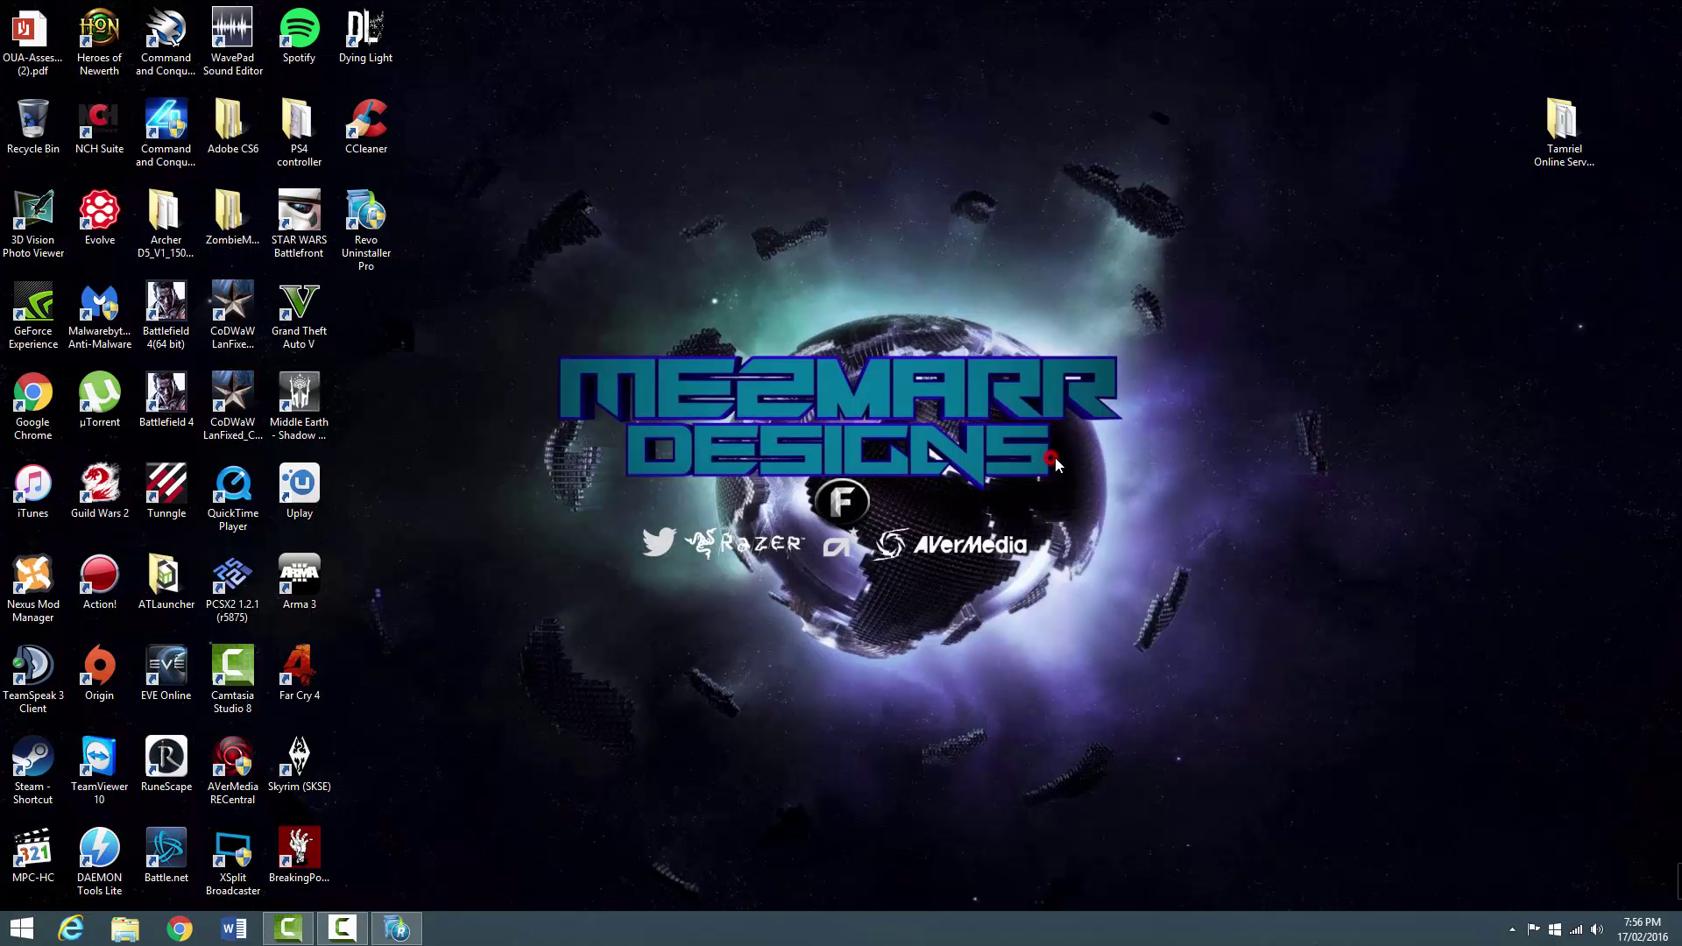
Start a blank Word document and enter "HID CONTROLLER" on two separate lines.
left_click(234, 928)
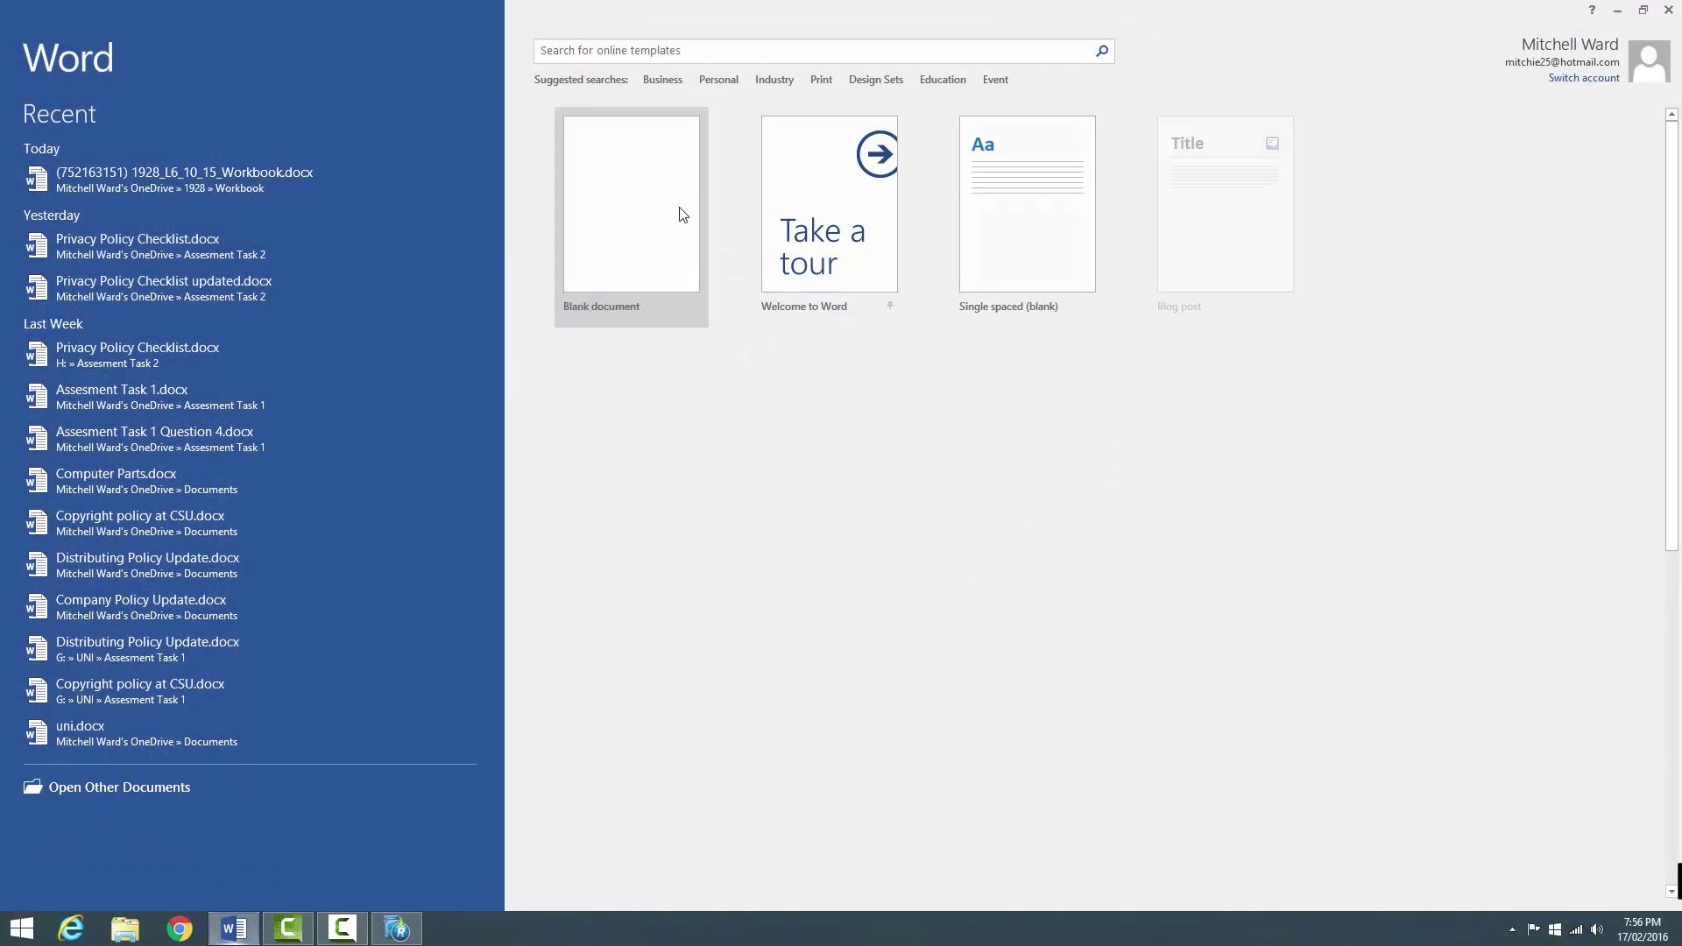
left_click(675, 210)
left_click(775, 265)
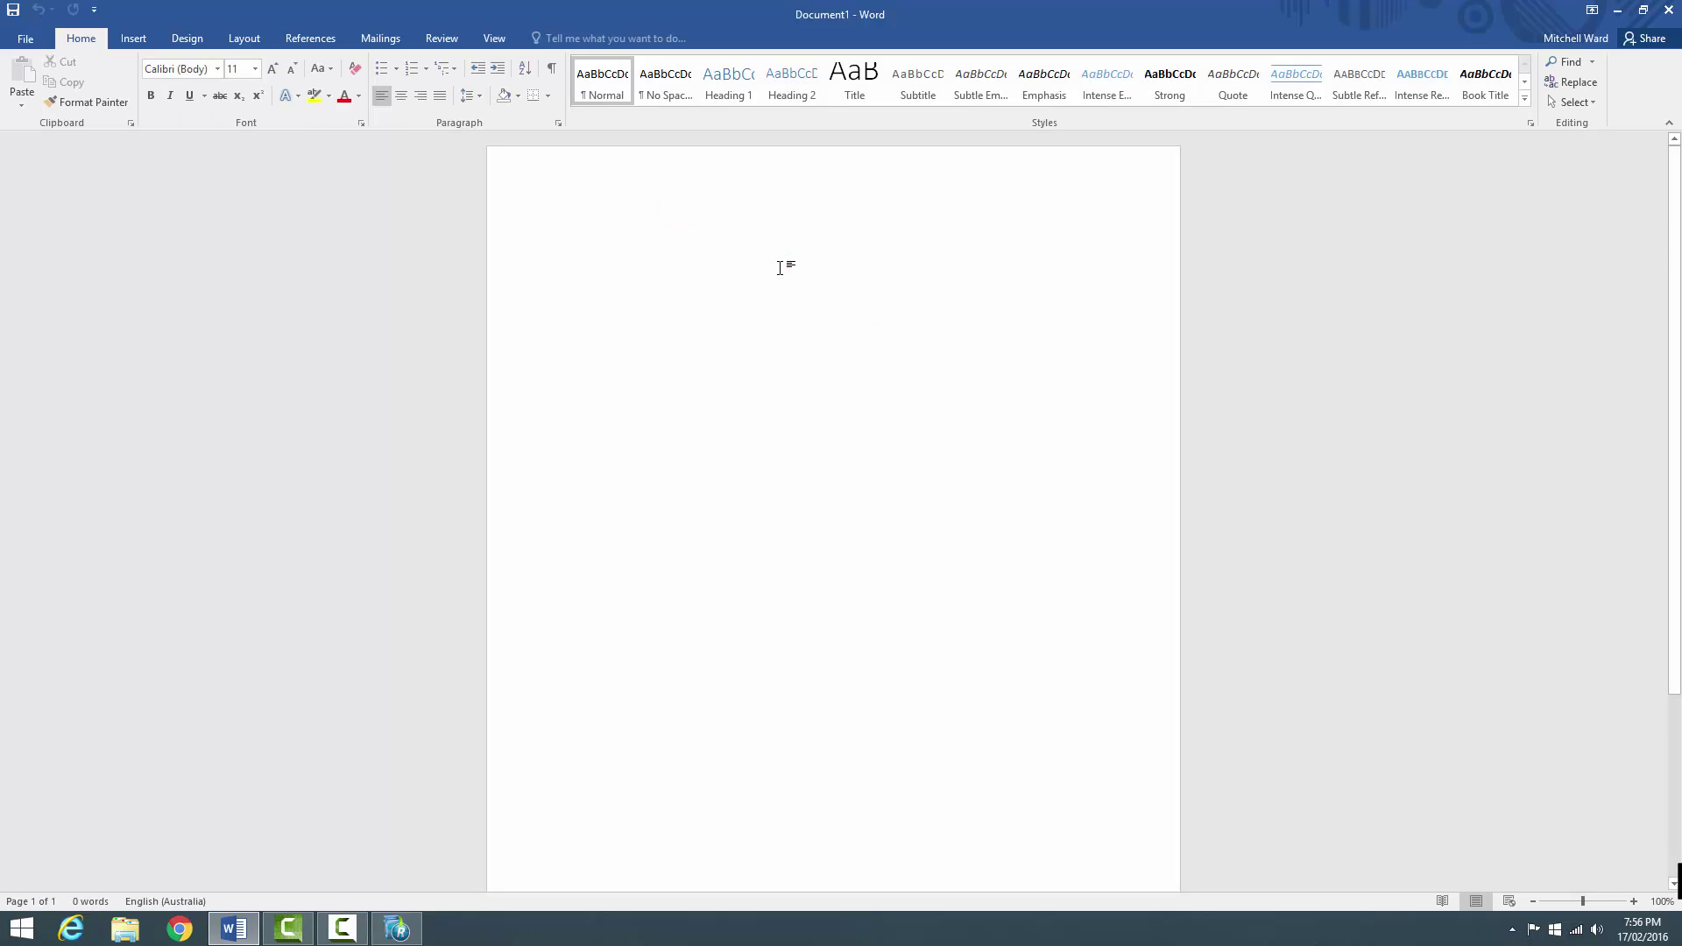
type("HID CONTROLL")
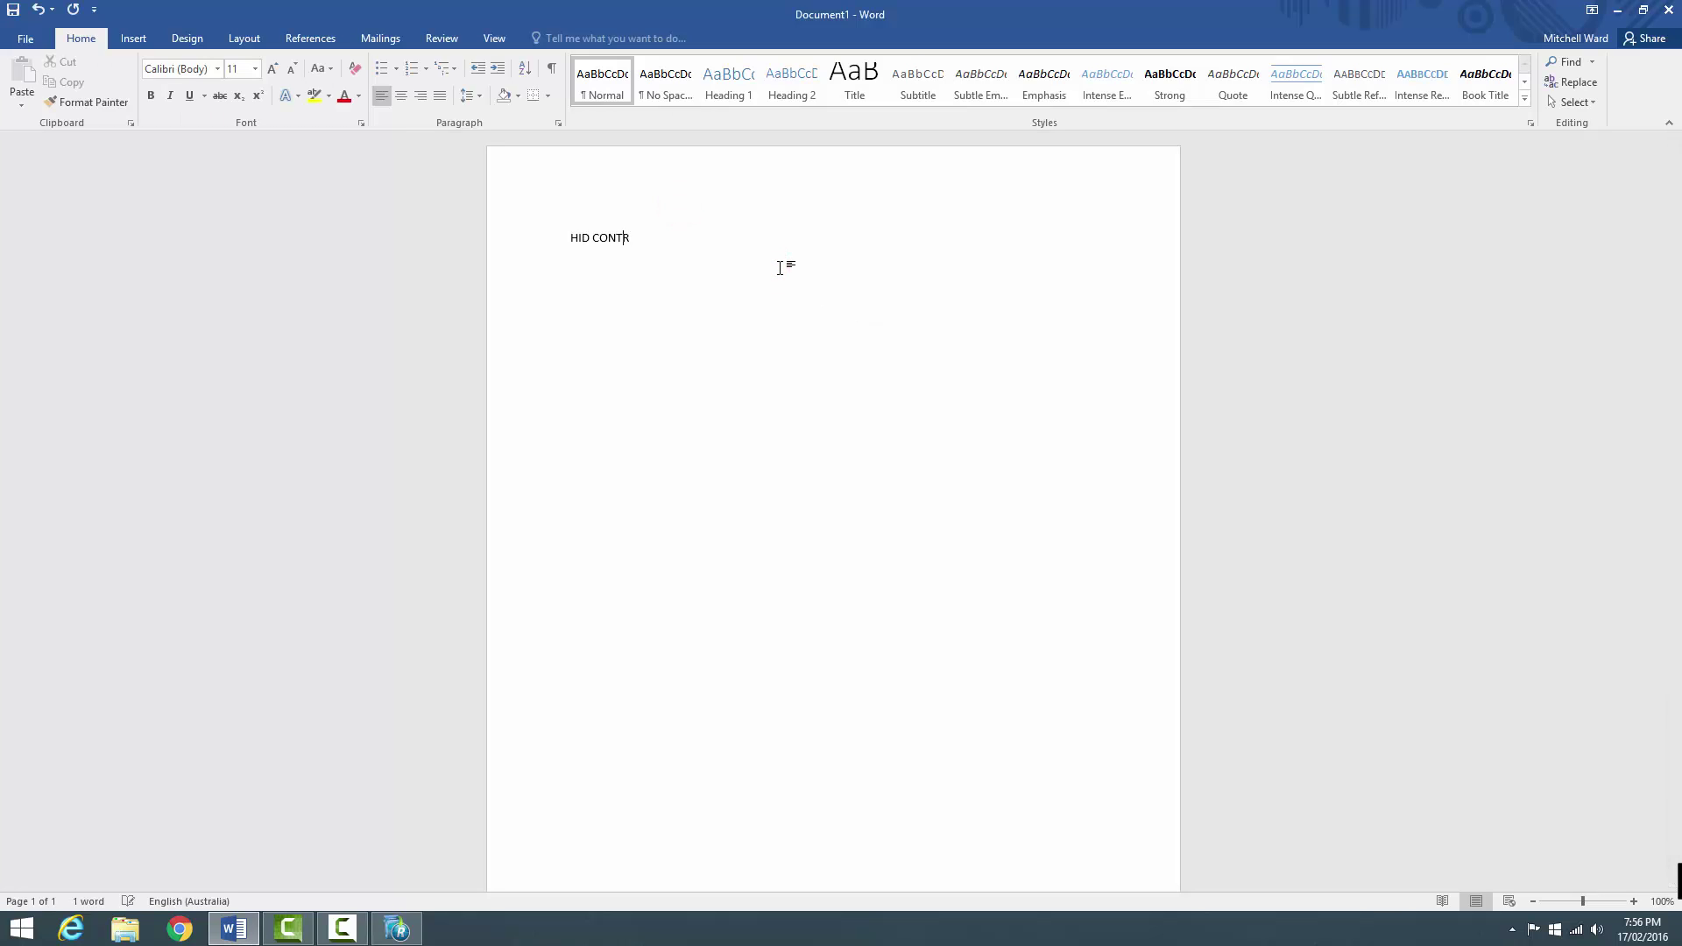
key("BackSpace")
type("S")
key("BackSpace")
key("BackSpace")
type("LLER")
key("Return")
type("HID CONTROLLER")
key("Return")
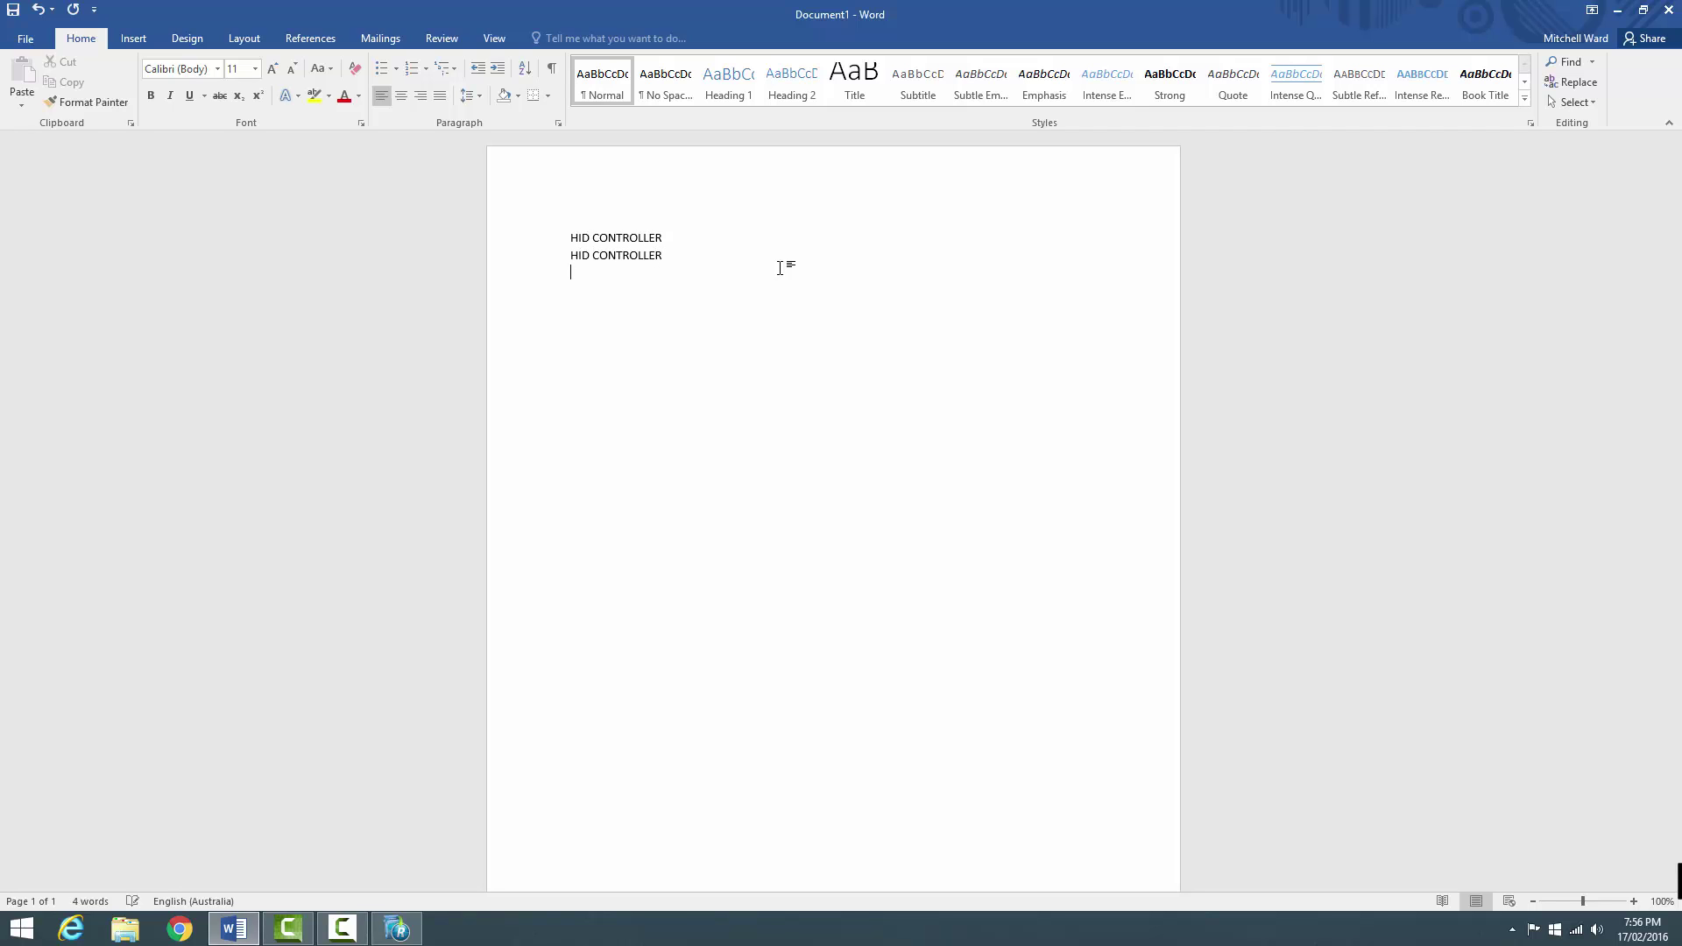
Delete all the text in the document and close Word without saving.
key("Return")
key("ctrl+a")
key("Delete")
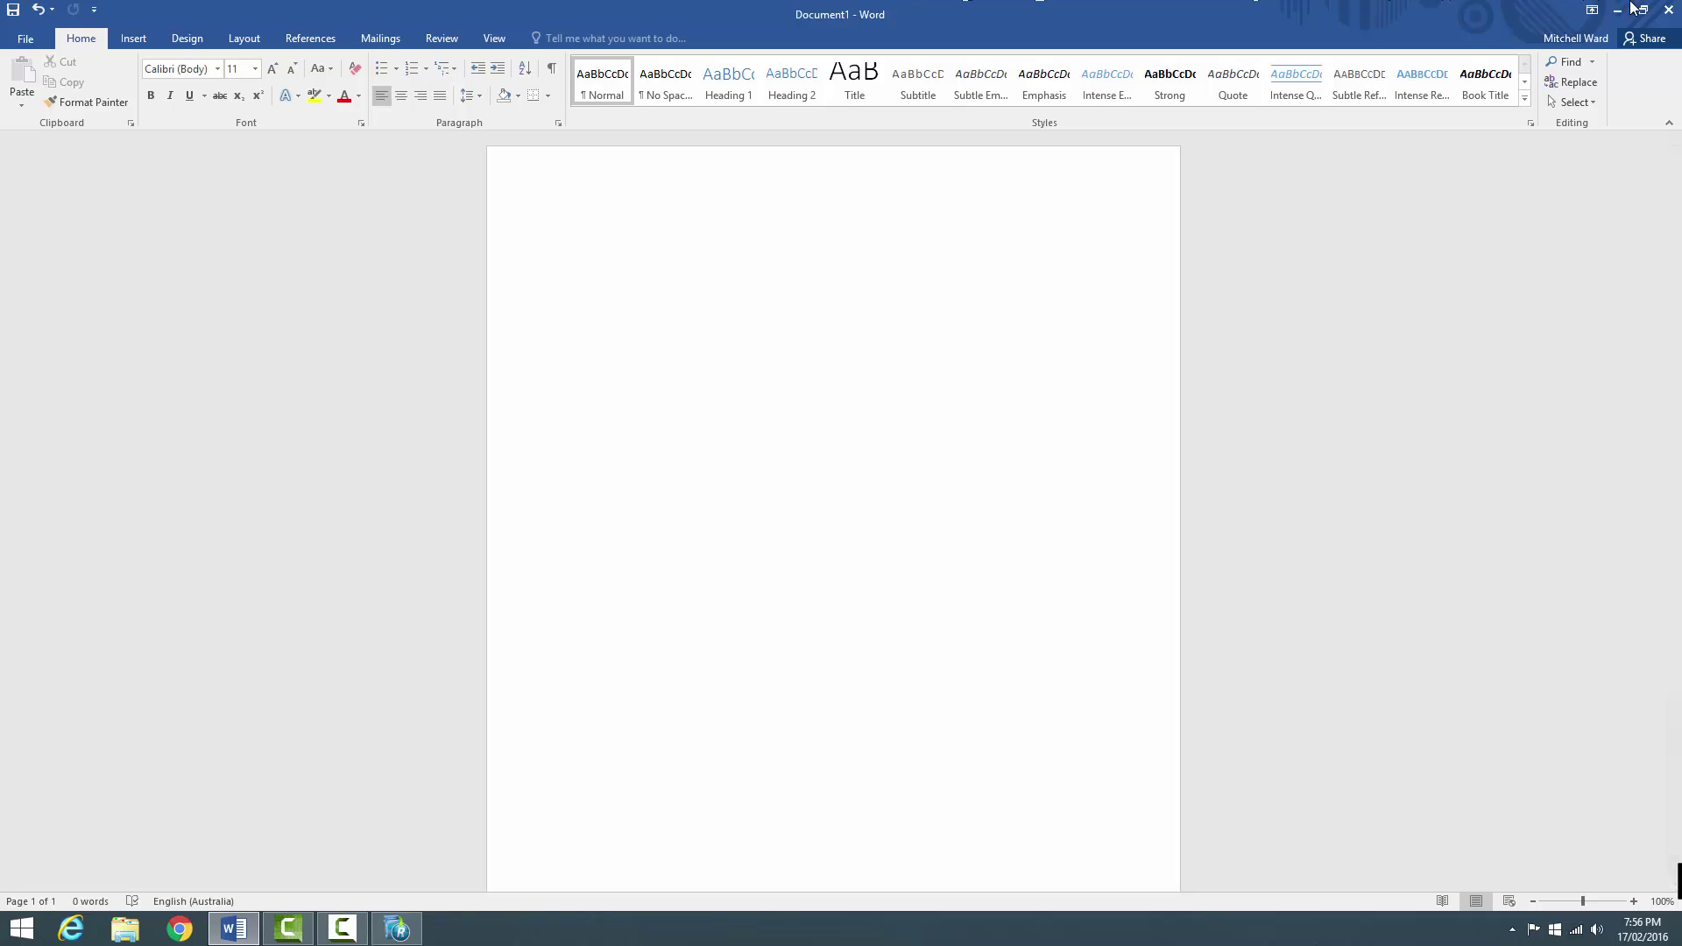
left_click(1668, 10)
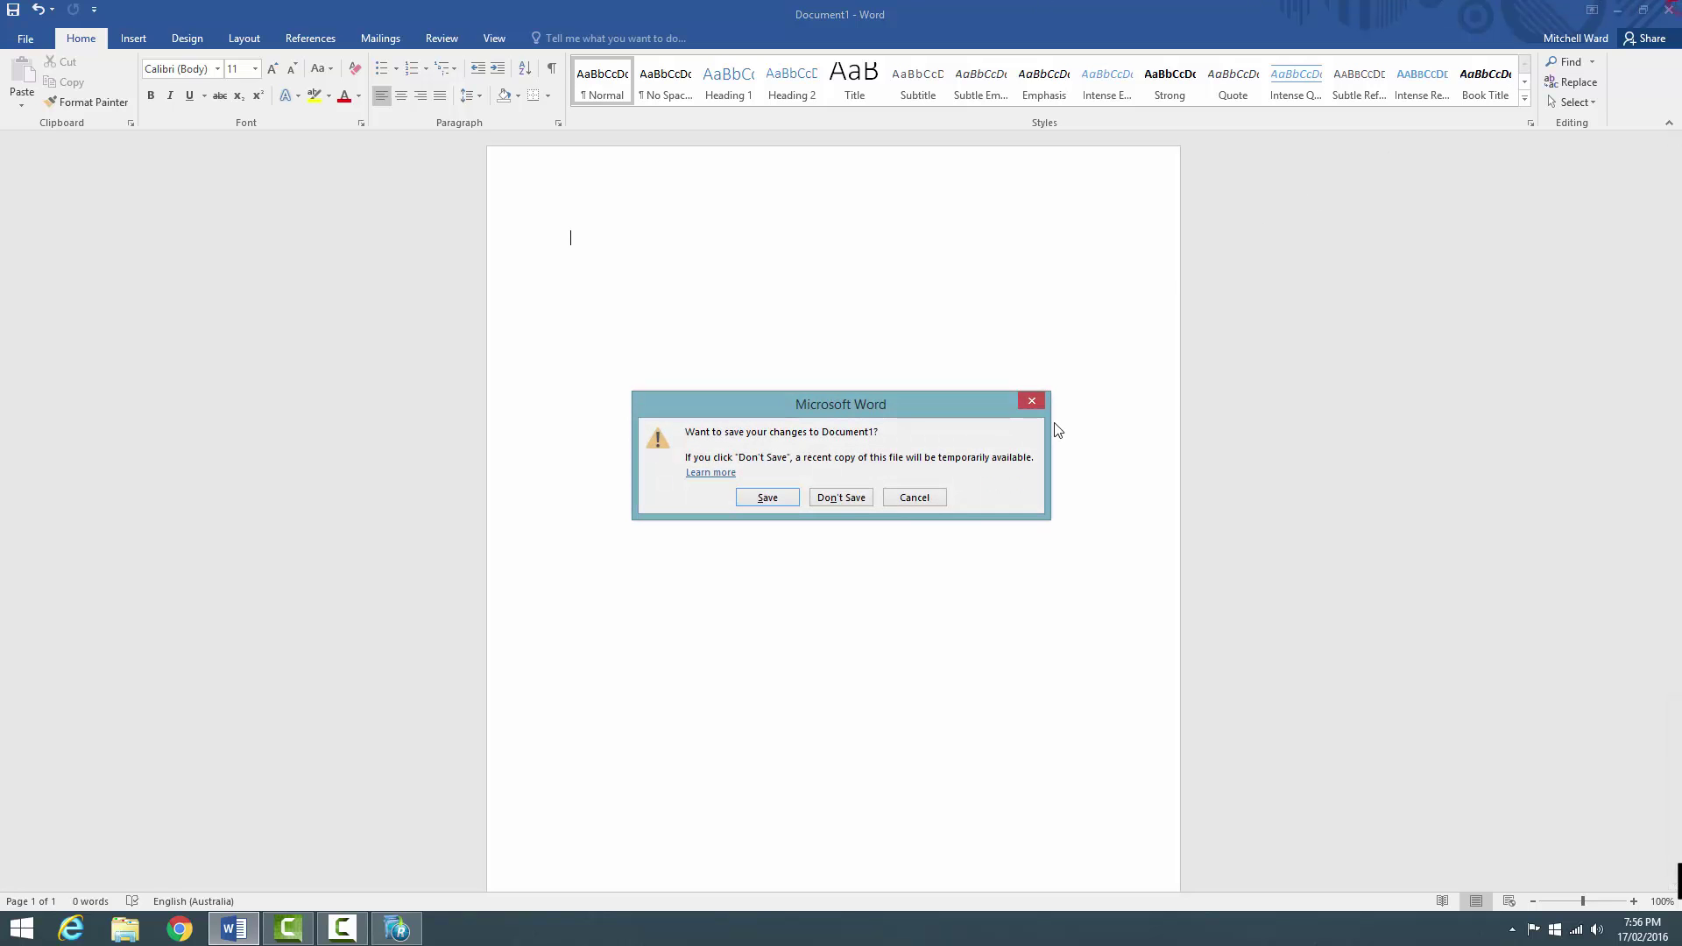
left_click(858, 497)
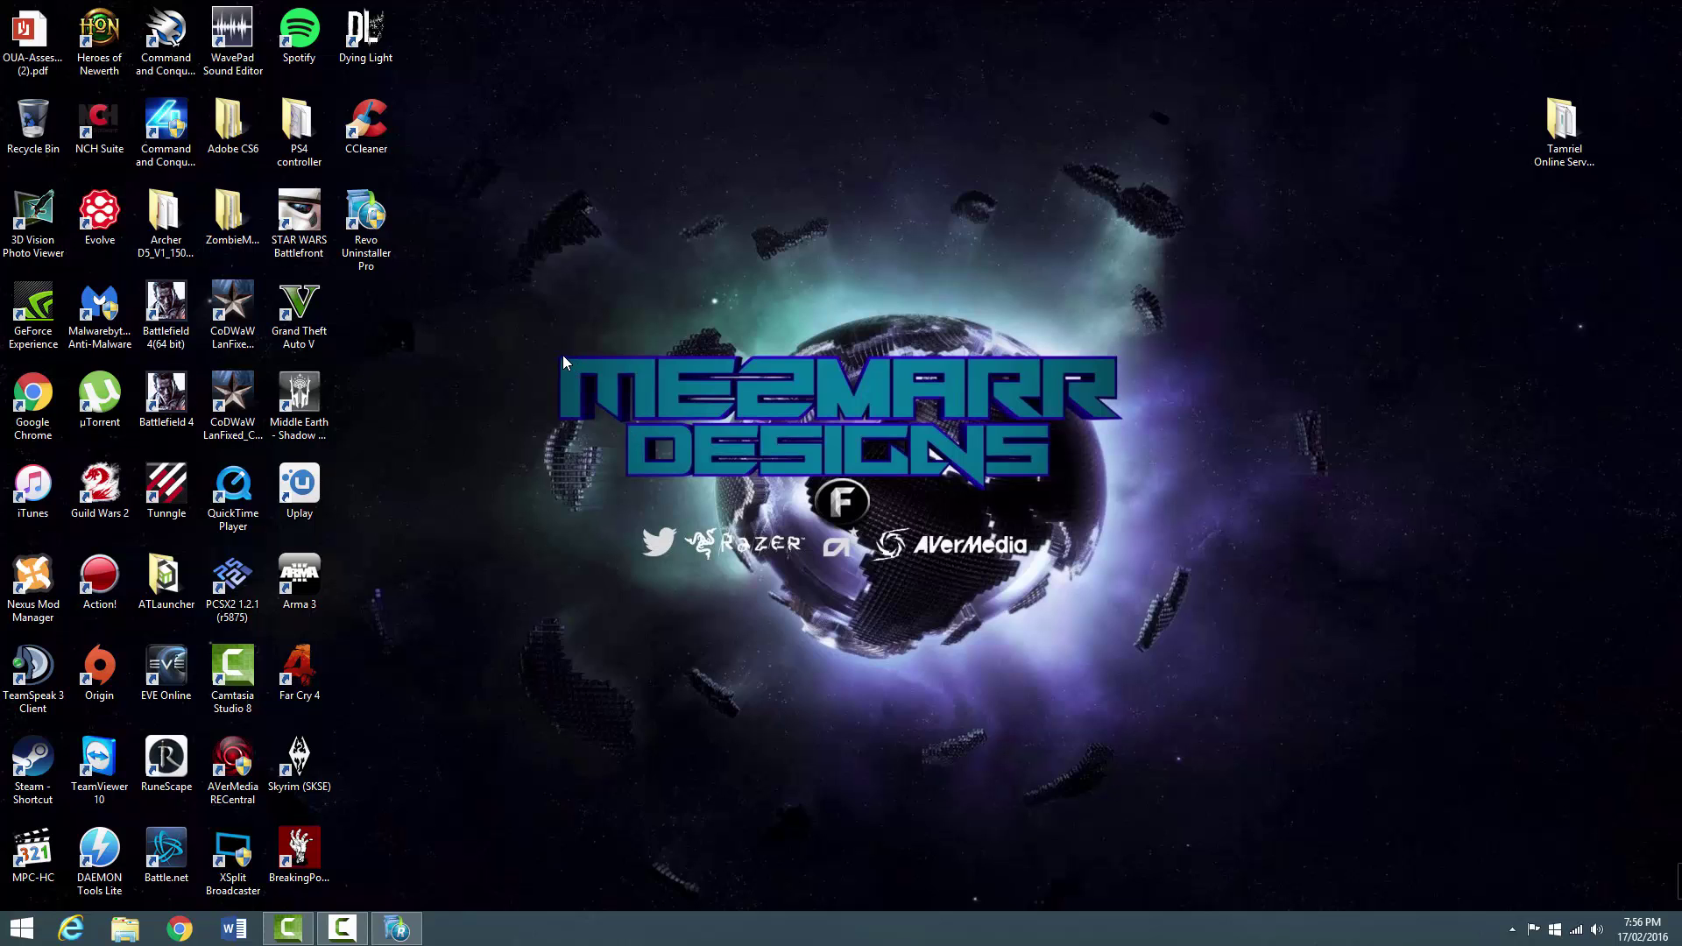
left_click_drag(557, 354, 1114, 477)
mouse_move(409, 939)
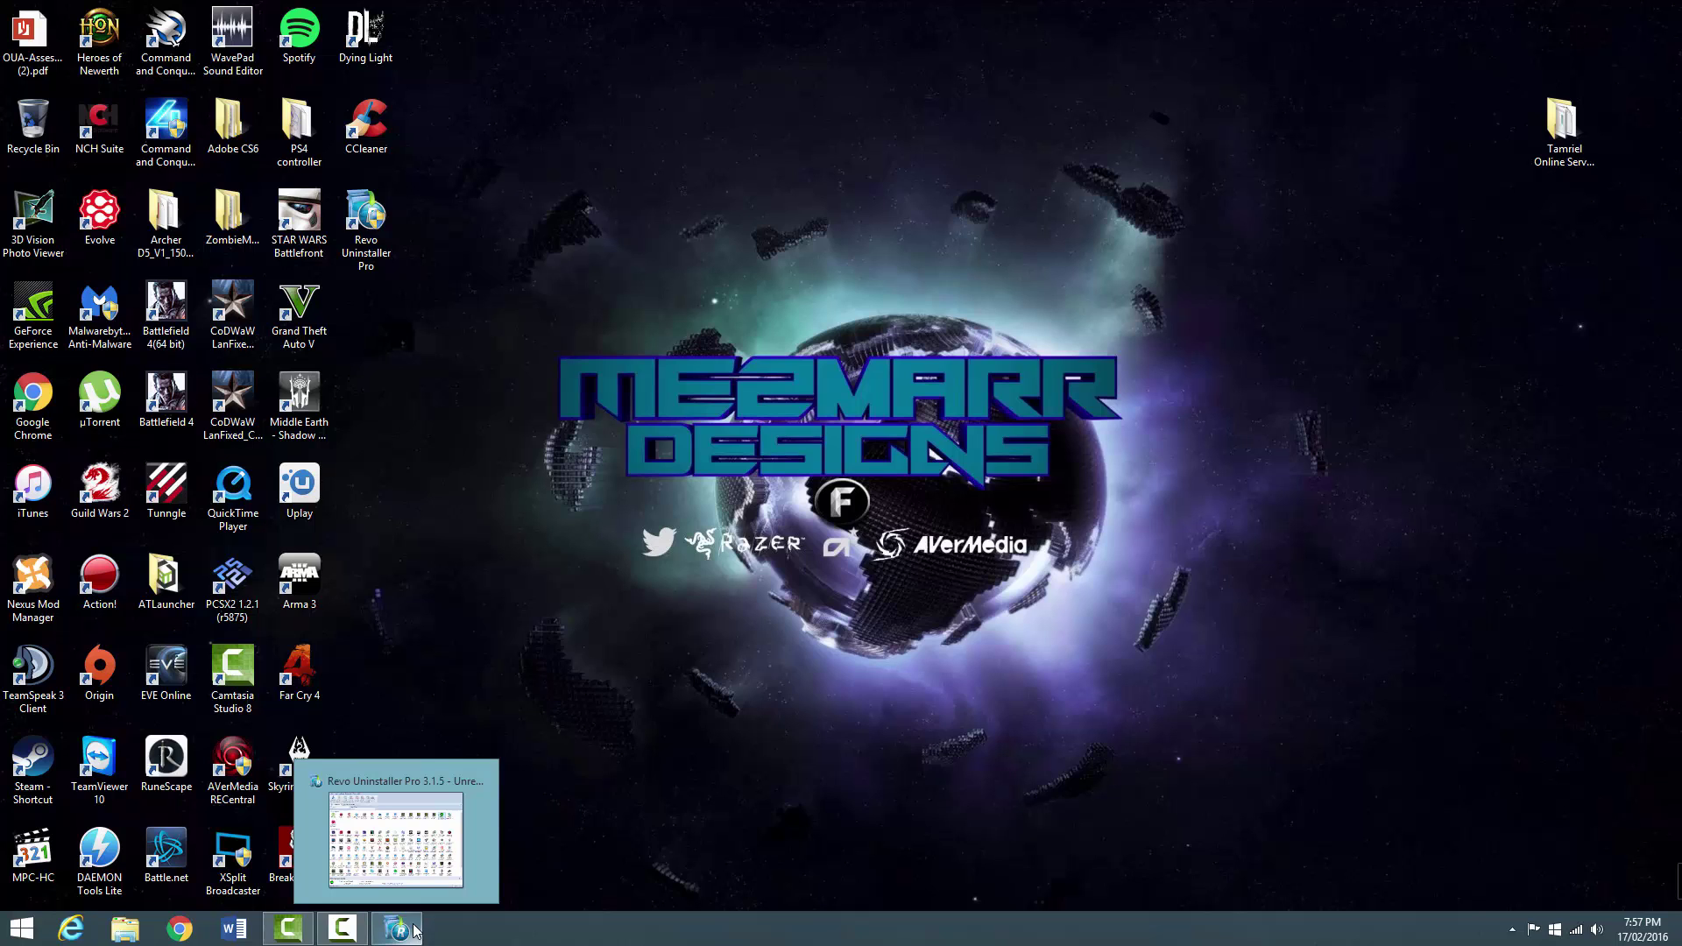
left_click(413, 875)
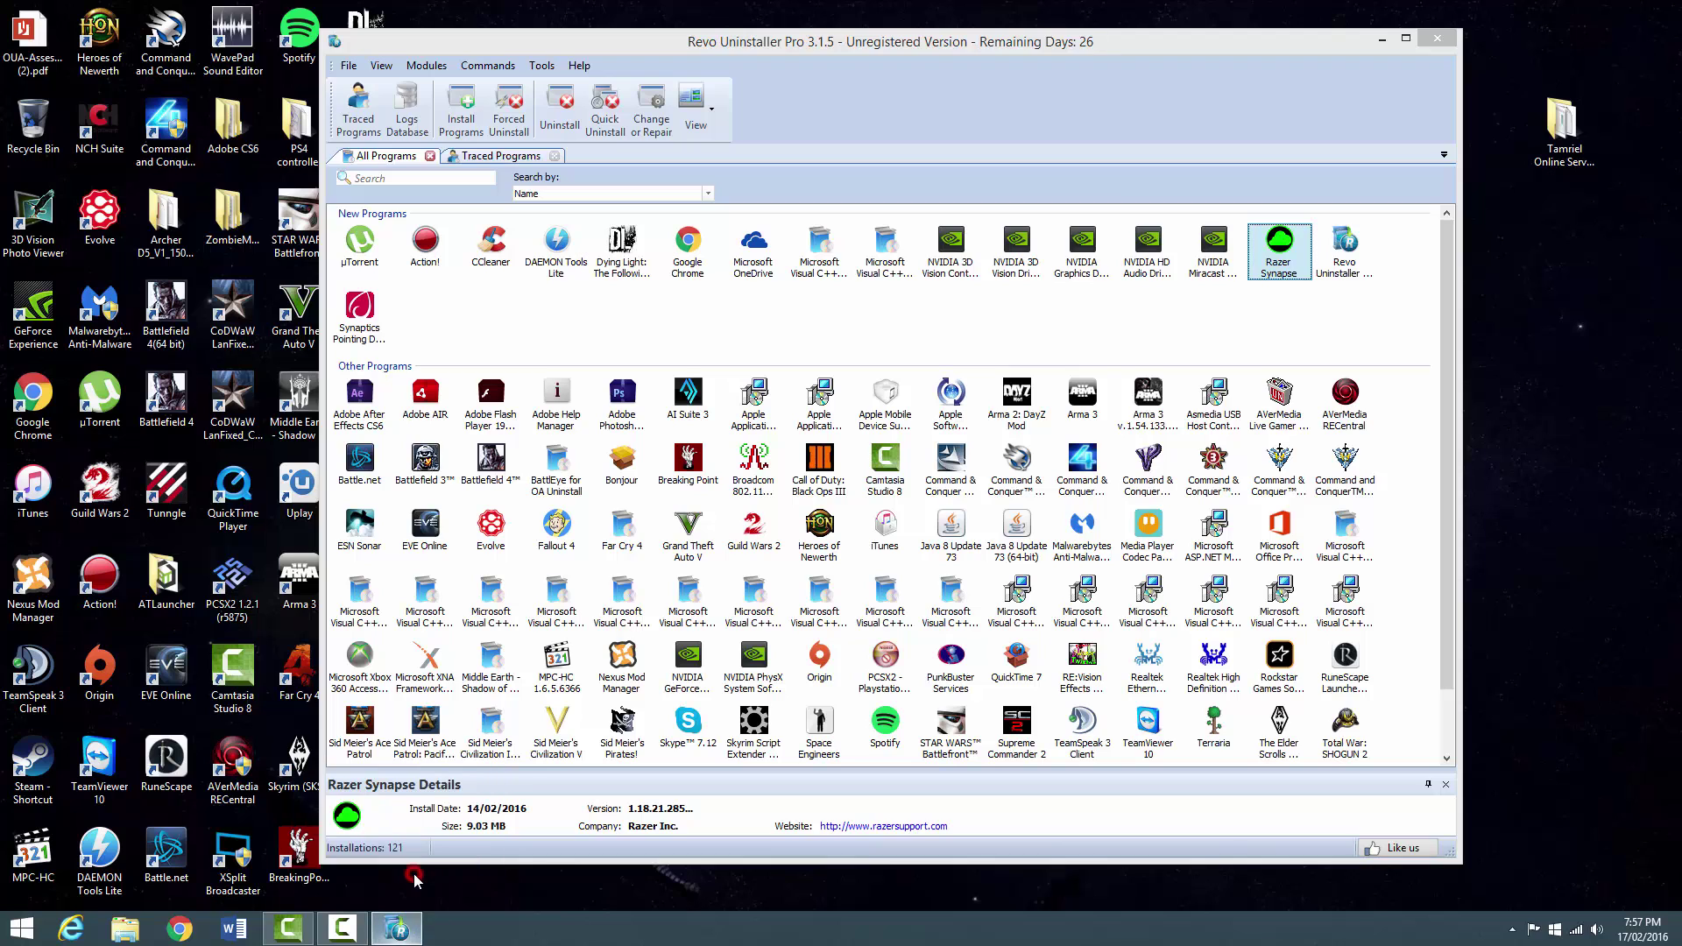
left_click(397, 929)
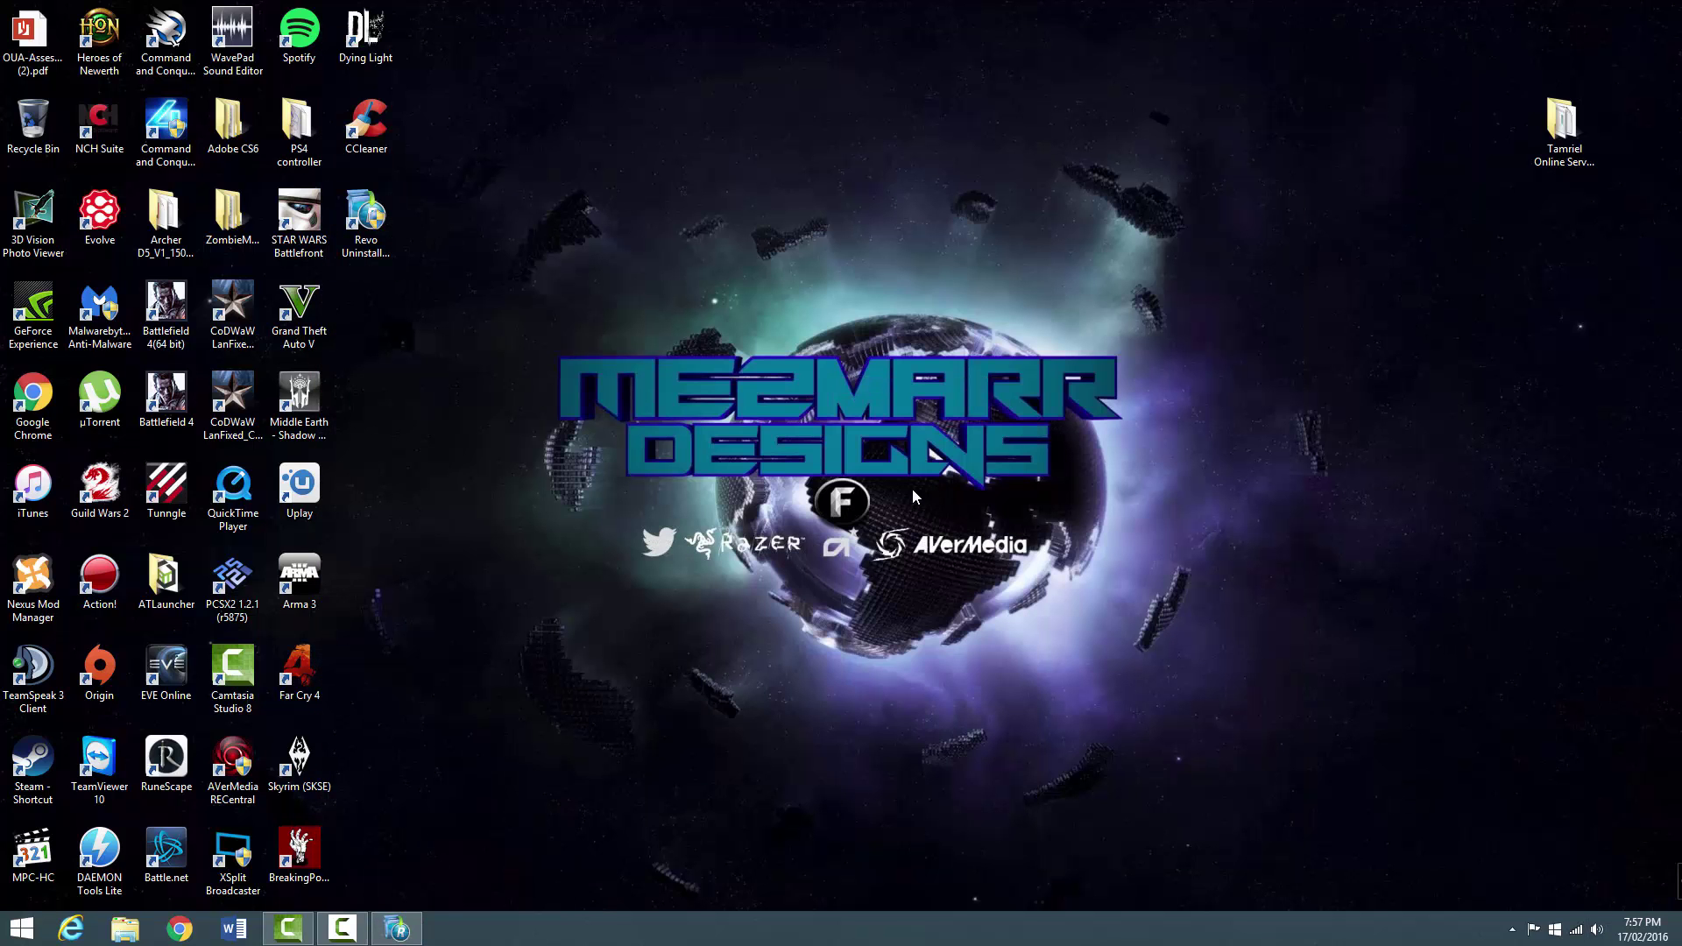
Switch to Revo Uninstaller Pro and start uninstalling the selected Razer Synapse program.
left_click(397, 931)
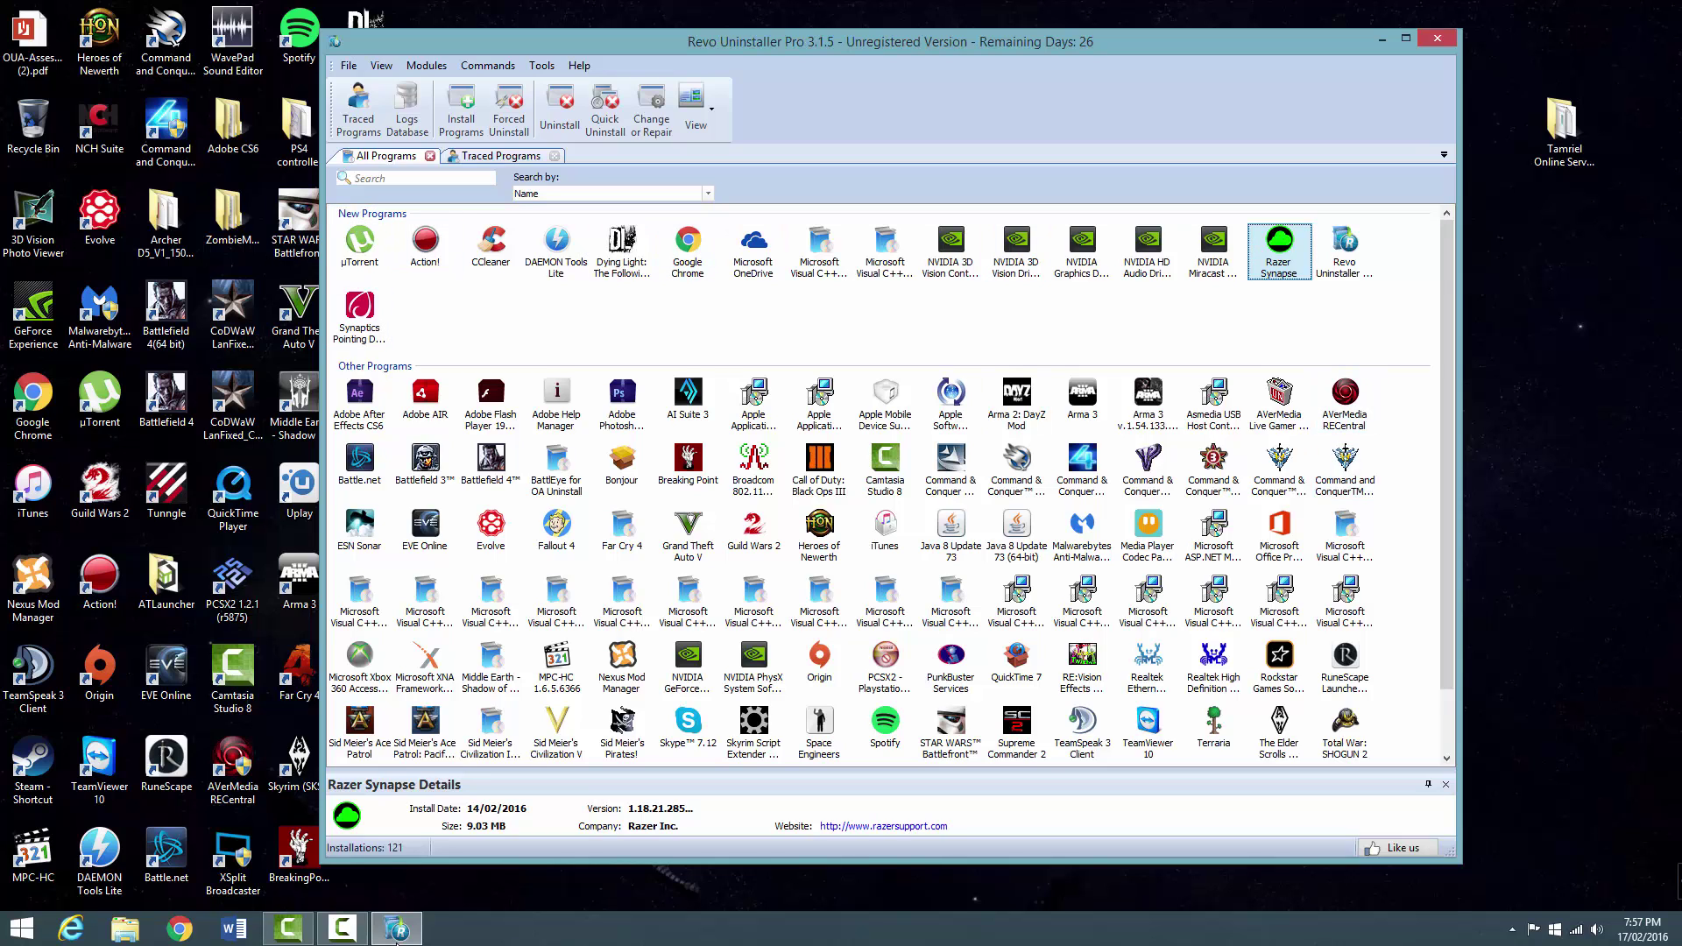
scroll(396, 937, "down", 1)
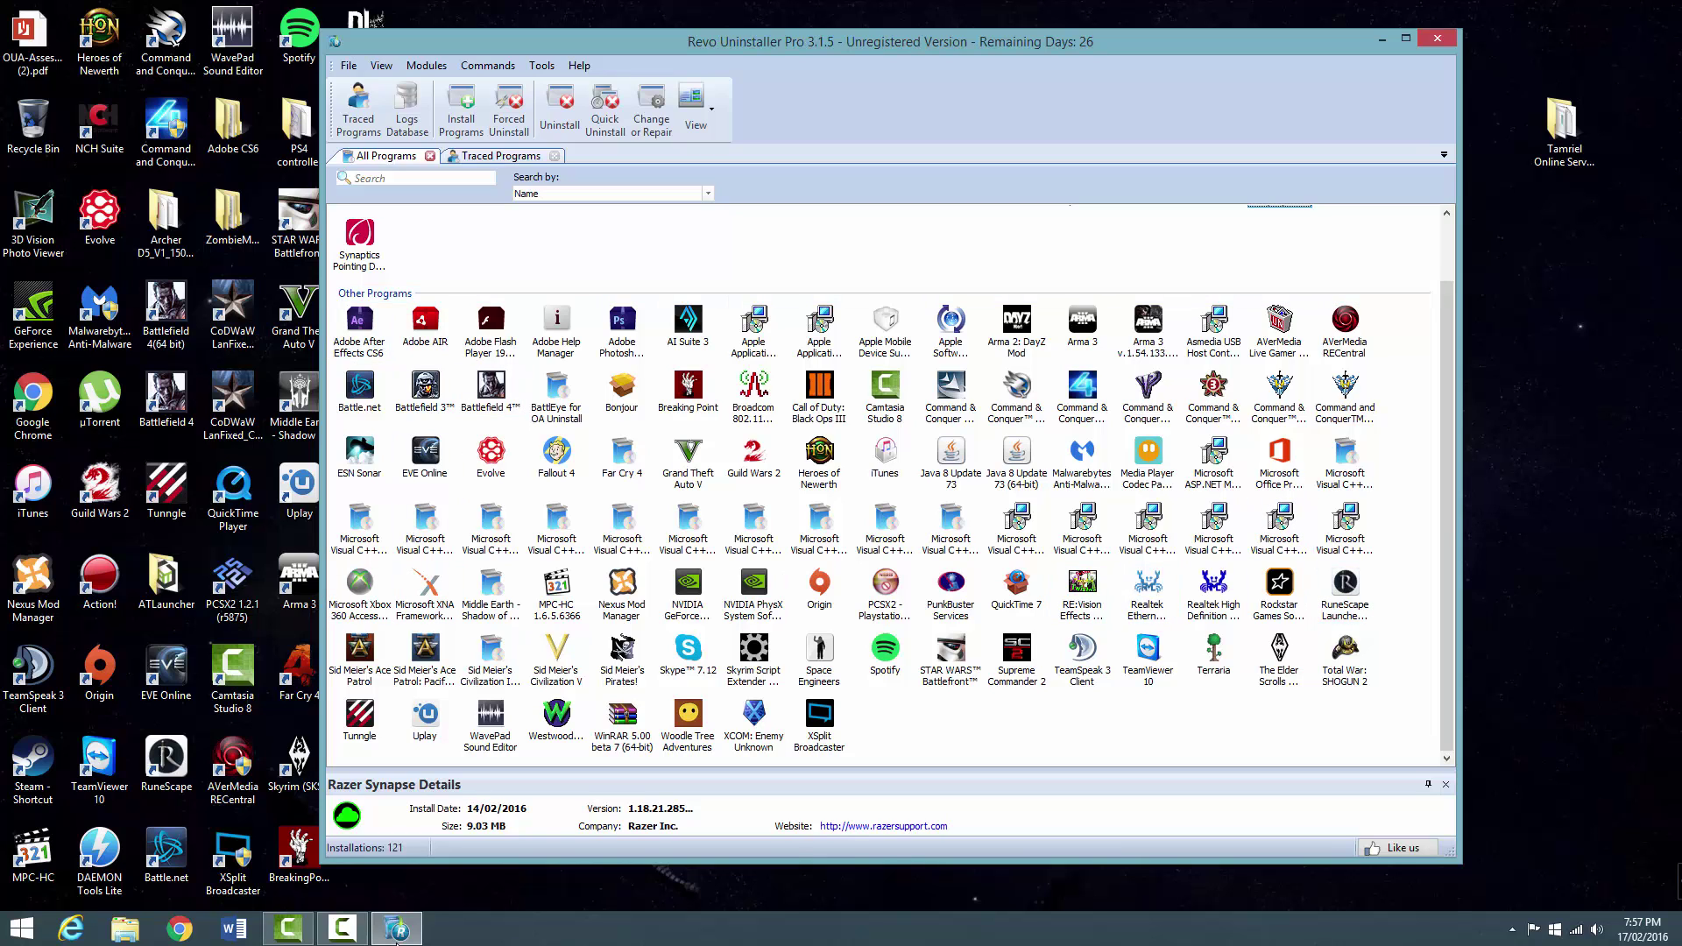
scroll(396, 939, "up", 1)
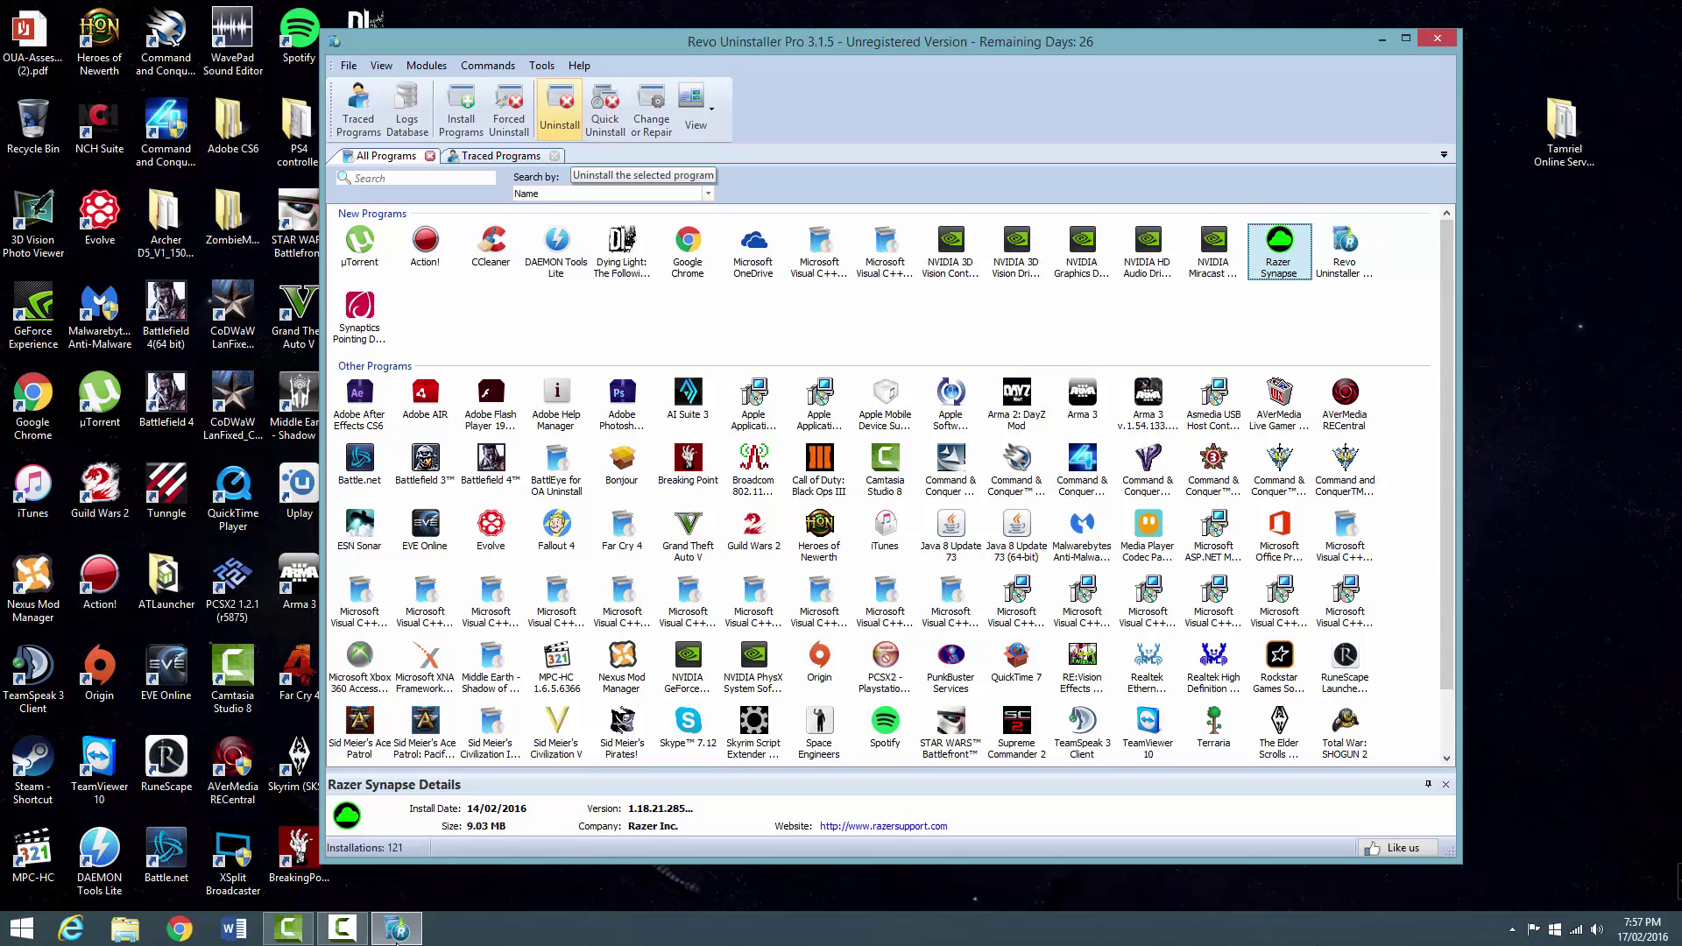
left_click(559, 113)
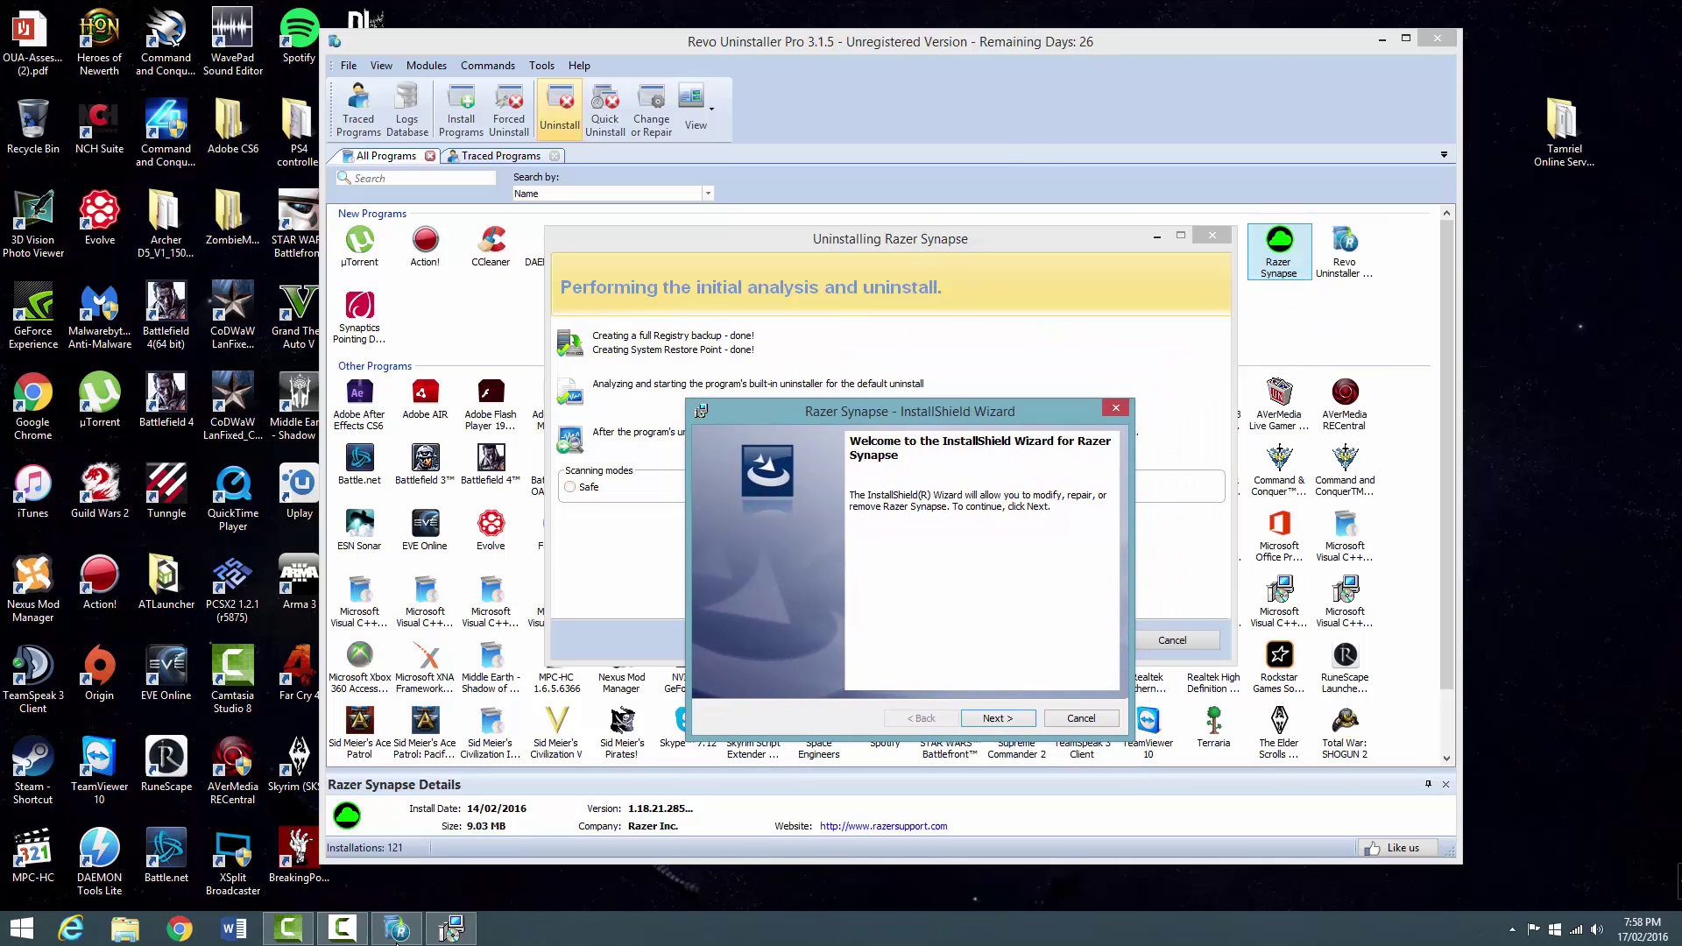
Cancel and exit the Razer Synapse InstallShield wizard at its Program Maintenance page, and scan for leftover items in Advanced mode.
key("Return")
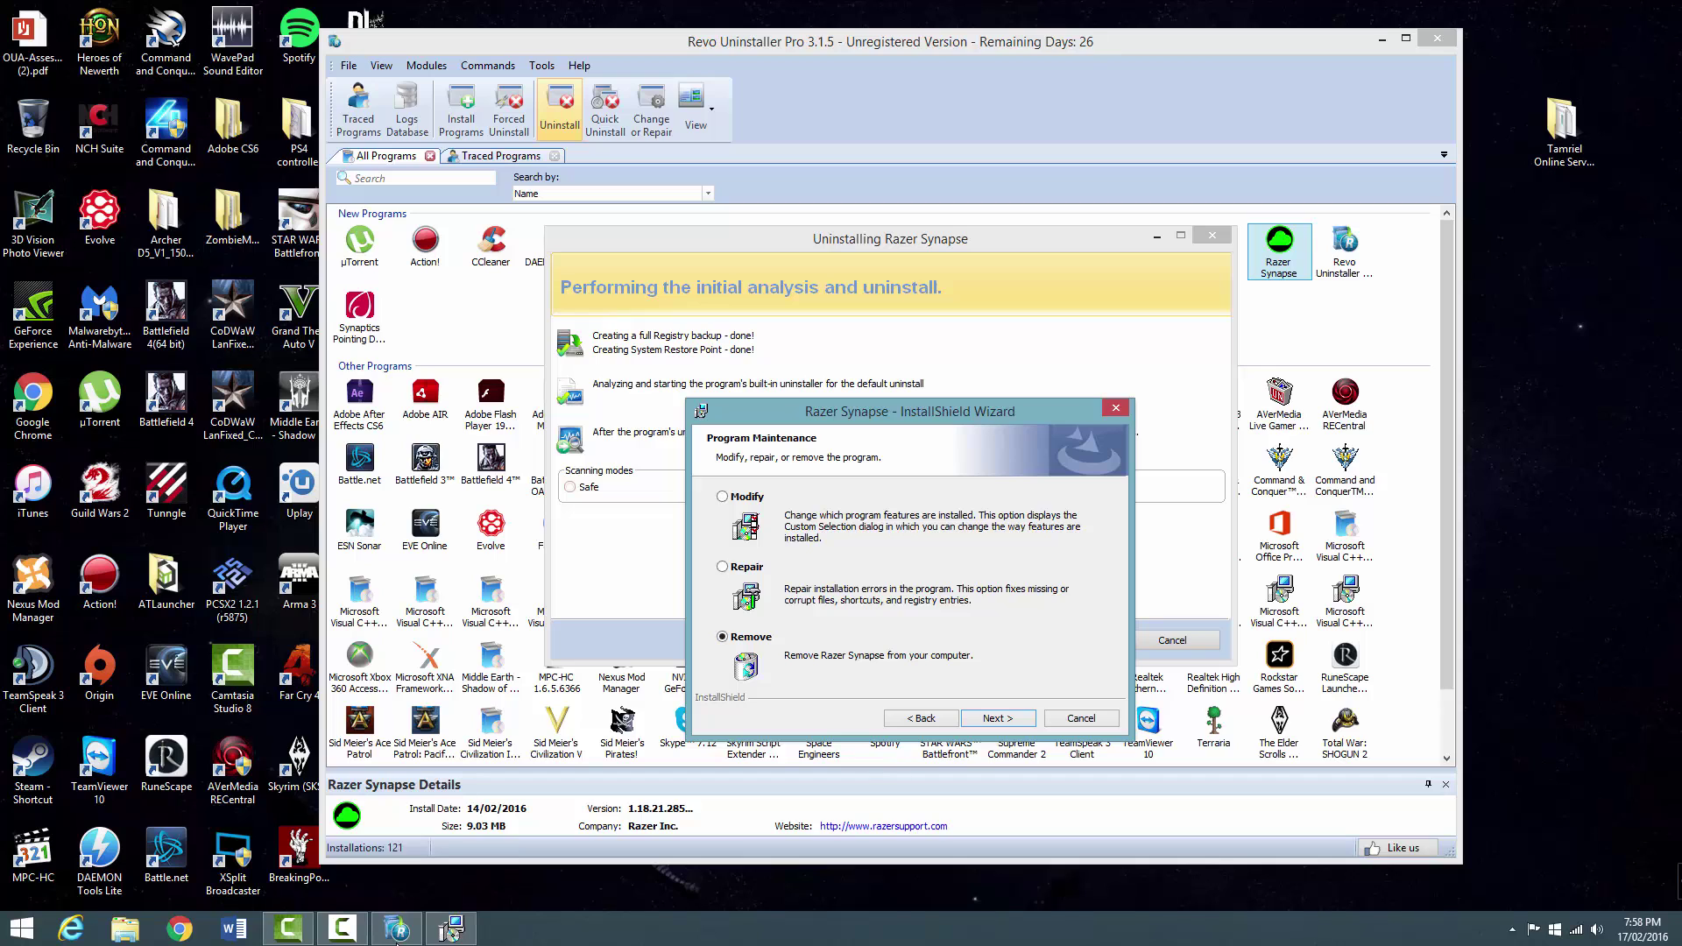
key("Escape")
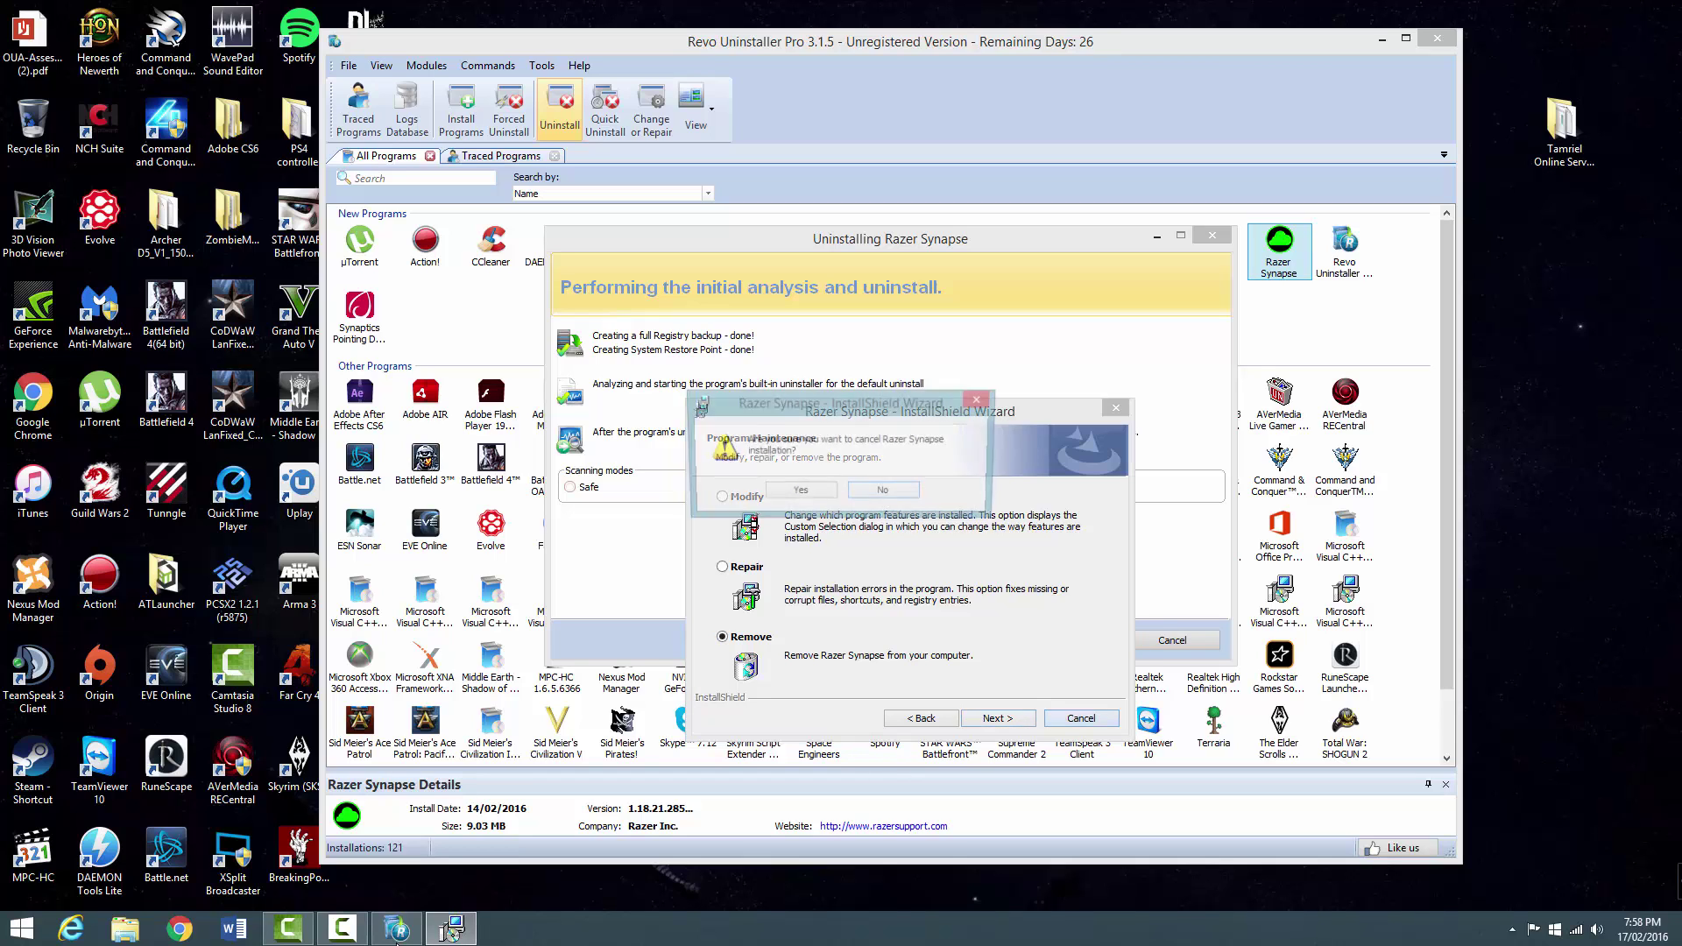
key("Return")
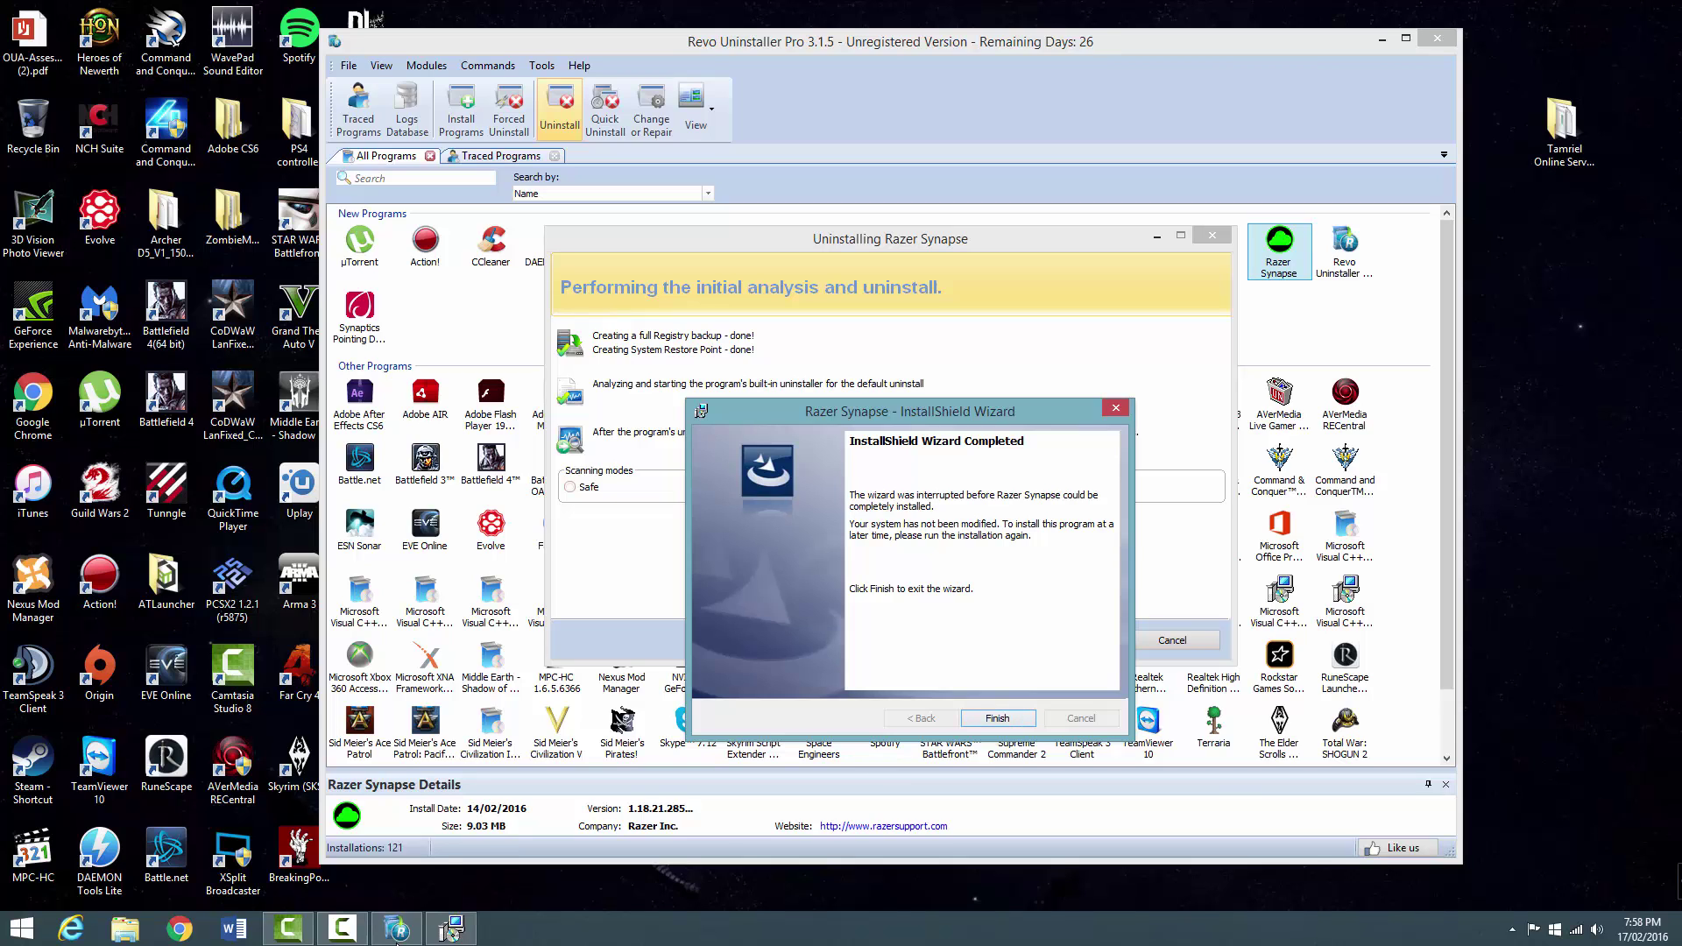
key("Return")
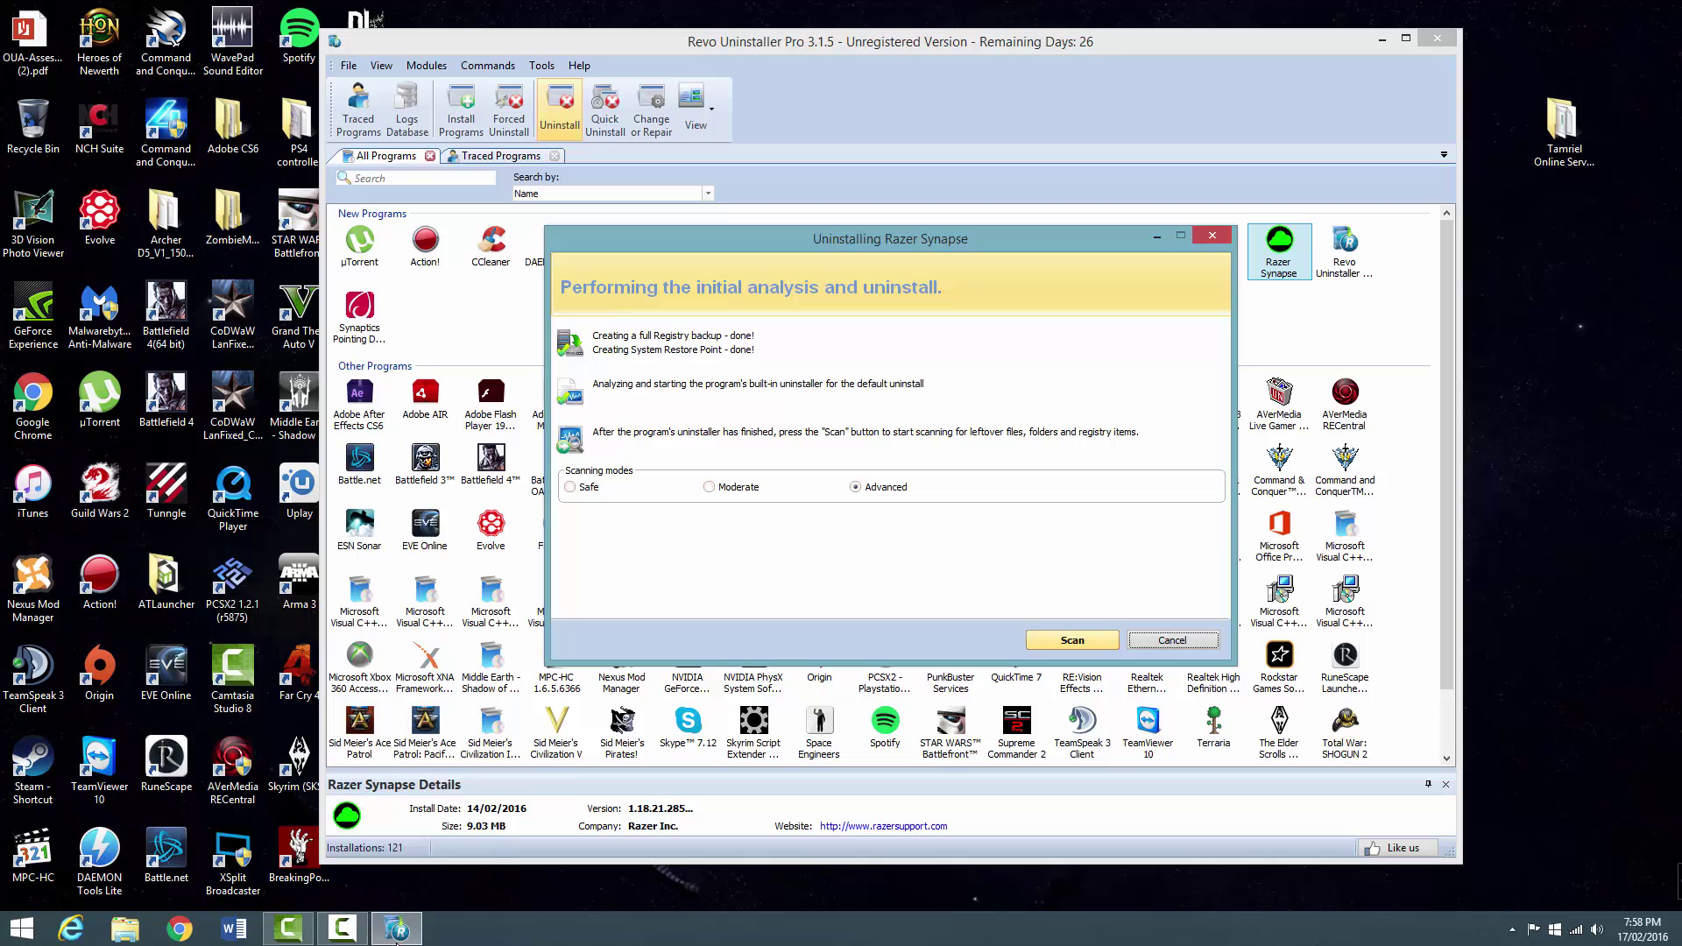
key("Return")
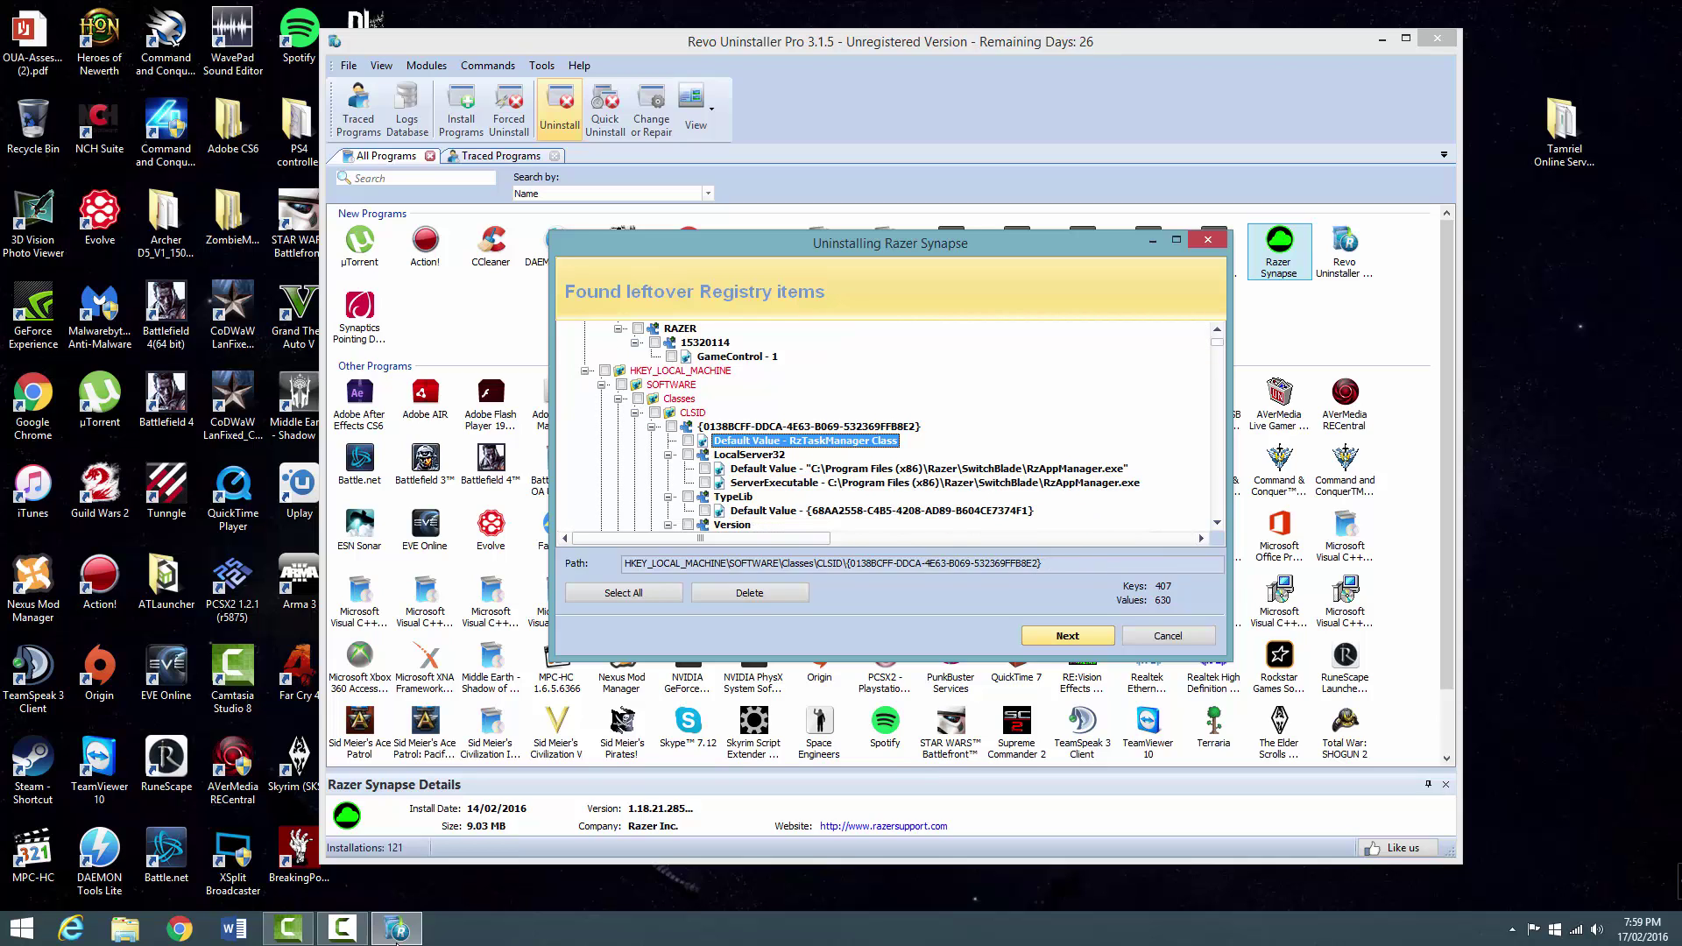
Examine the leftover Razer registry items under HKEY_LOCAL_MACHINE's Classes\CLSID key and HKEY_CURRENT_USER.
key("Down")
key("Down")
key("Down")
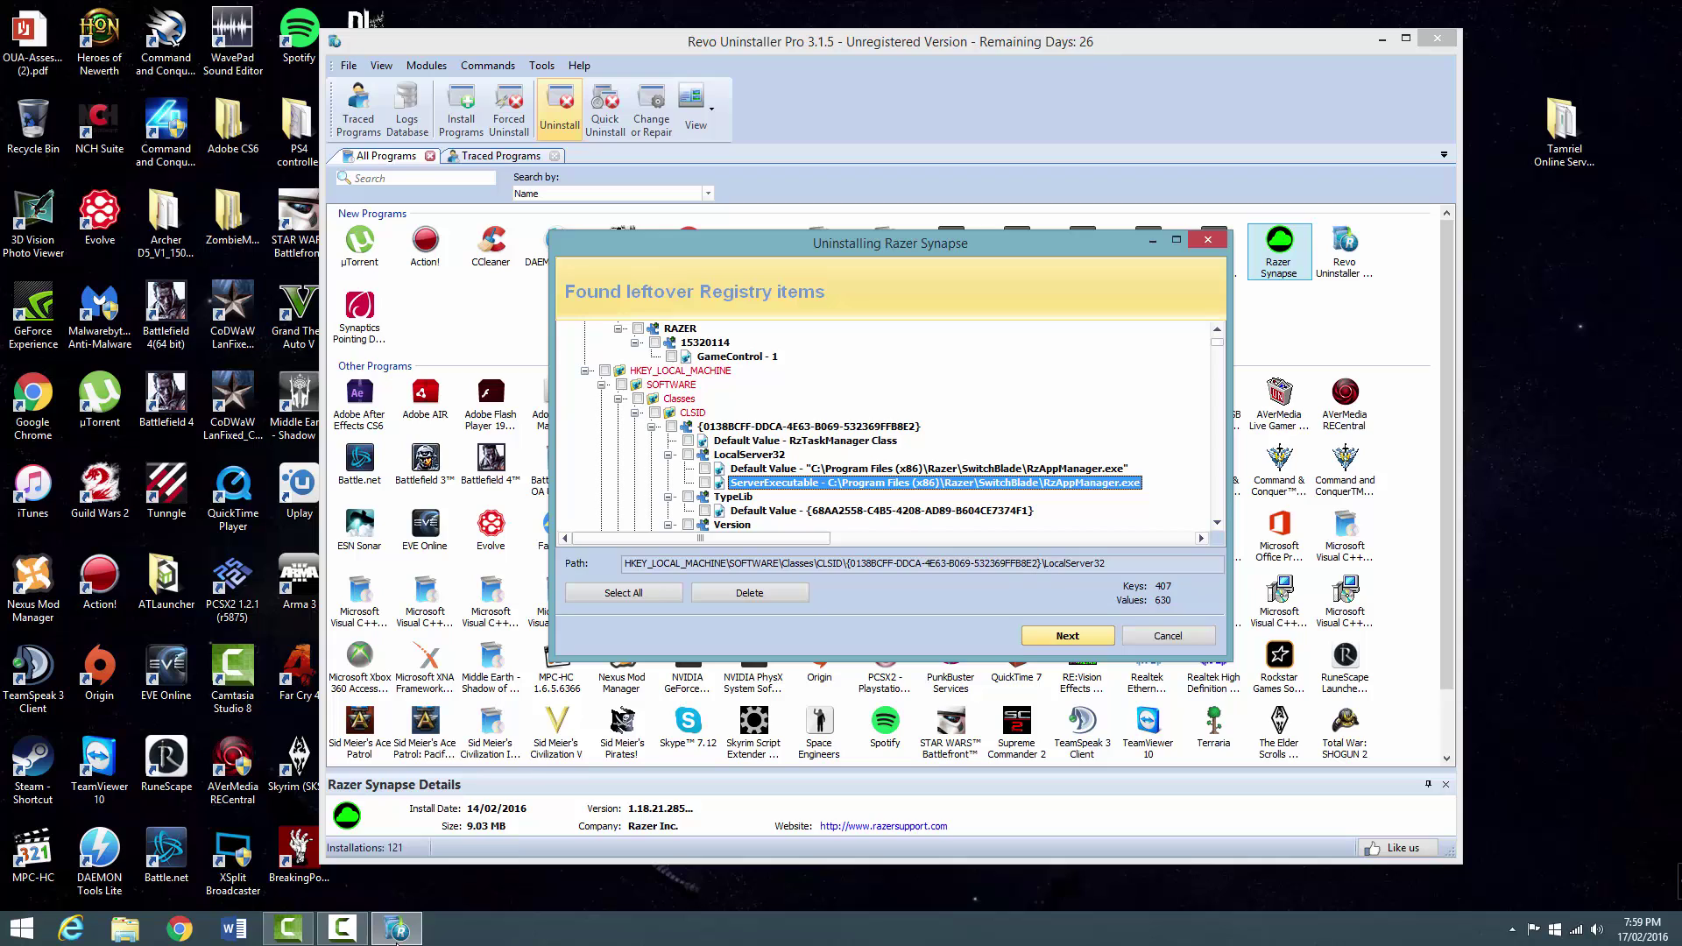
key("Up")
key("Up")
key("Up")
key("Up")
key("Up")
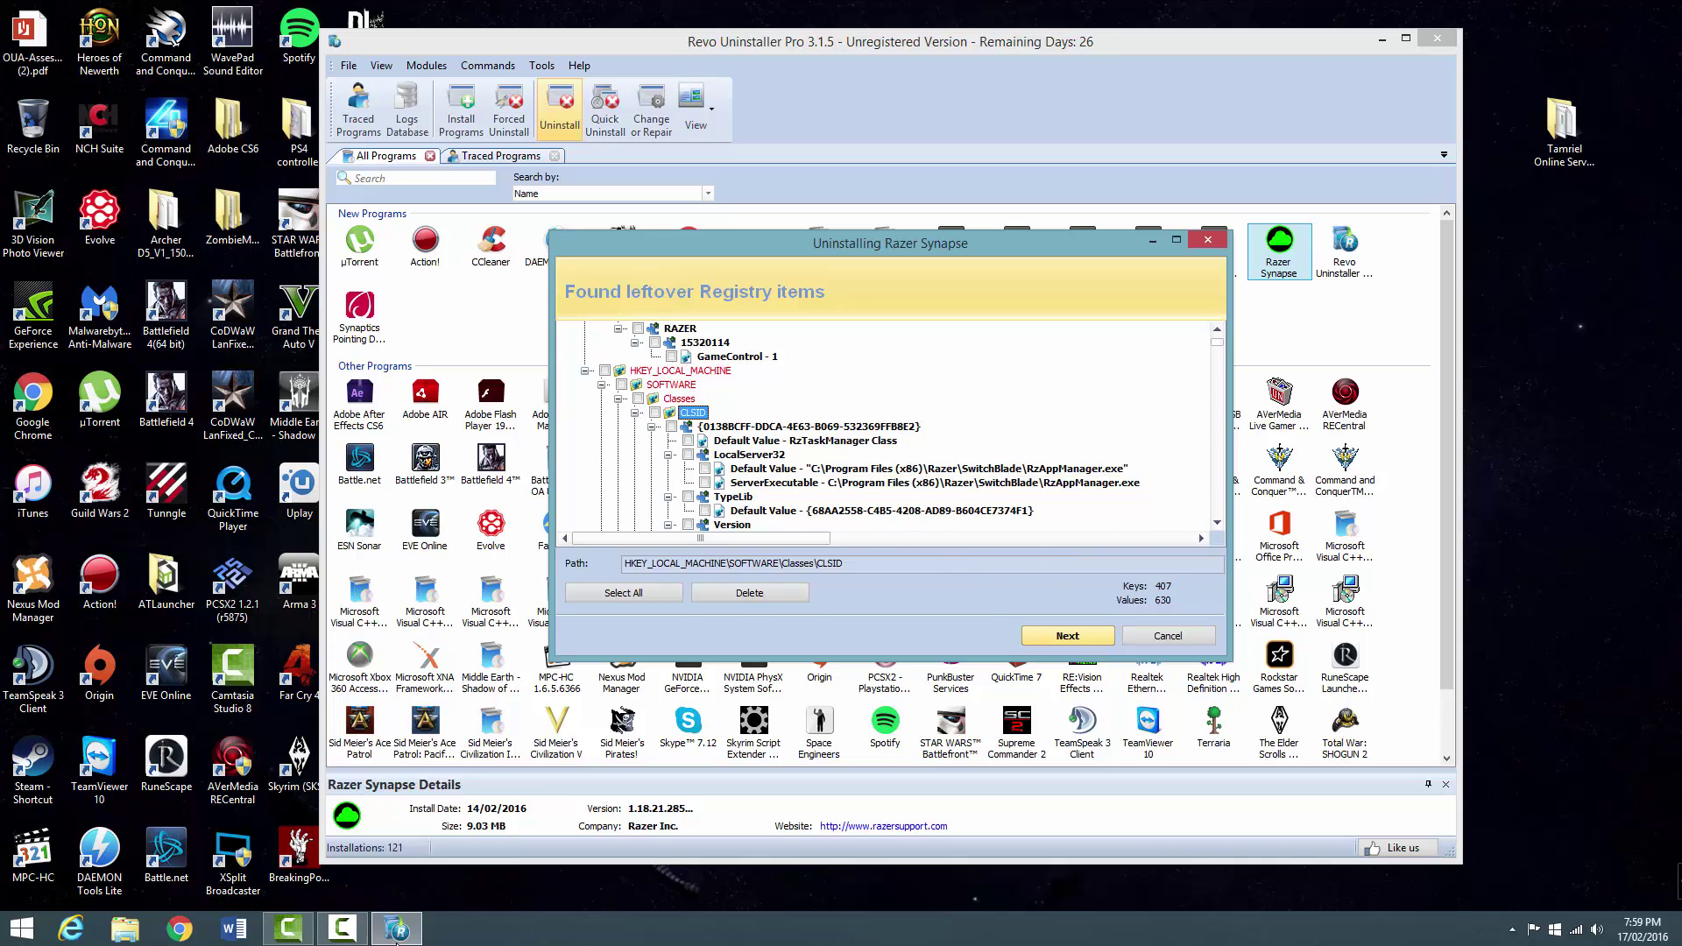
key("Down")
key("Down")
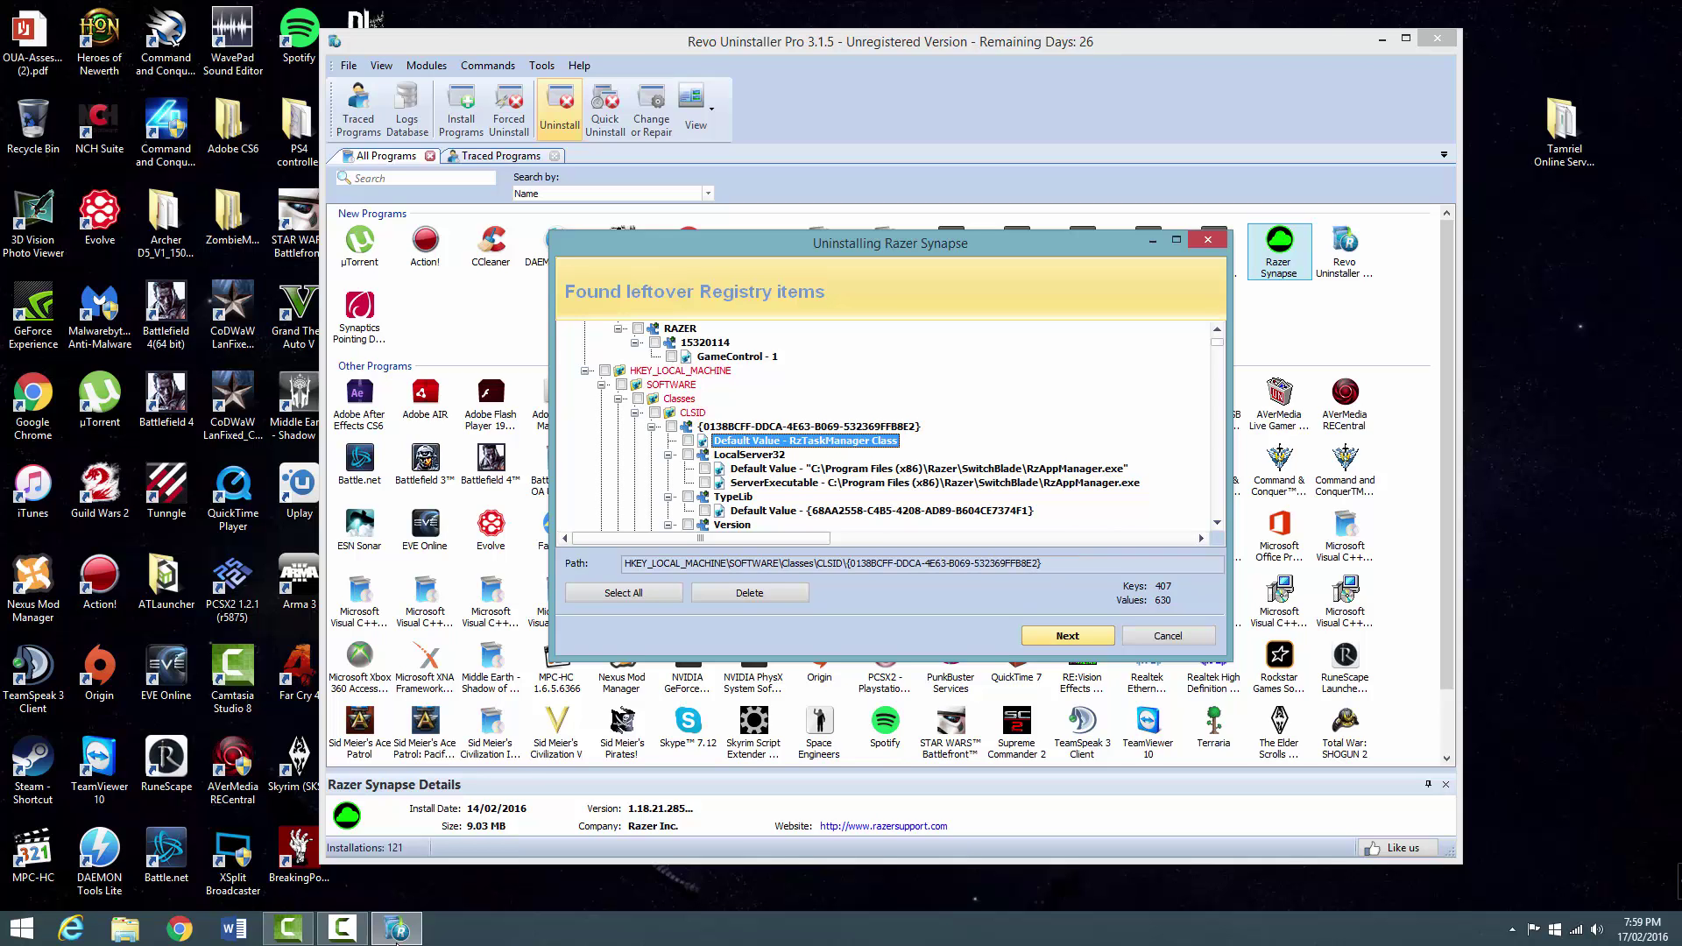
scroll(396, 942, "up", 4)
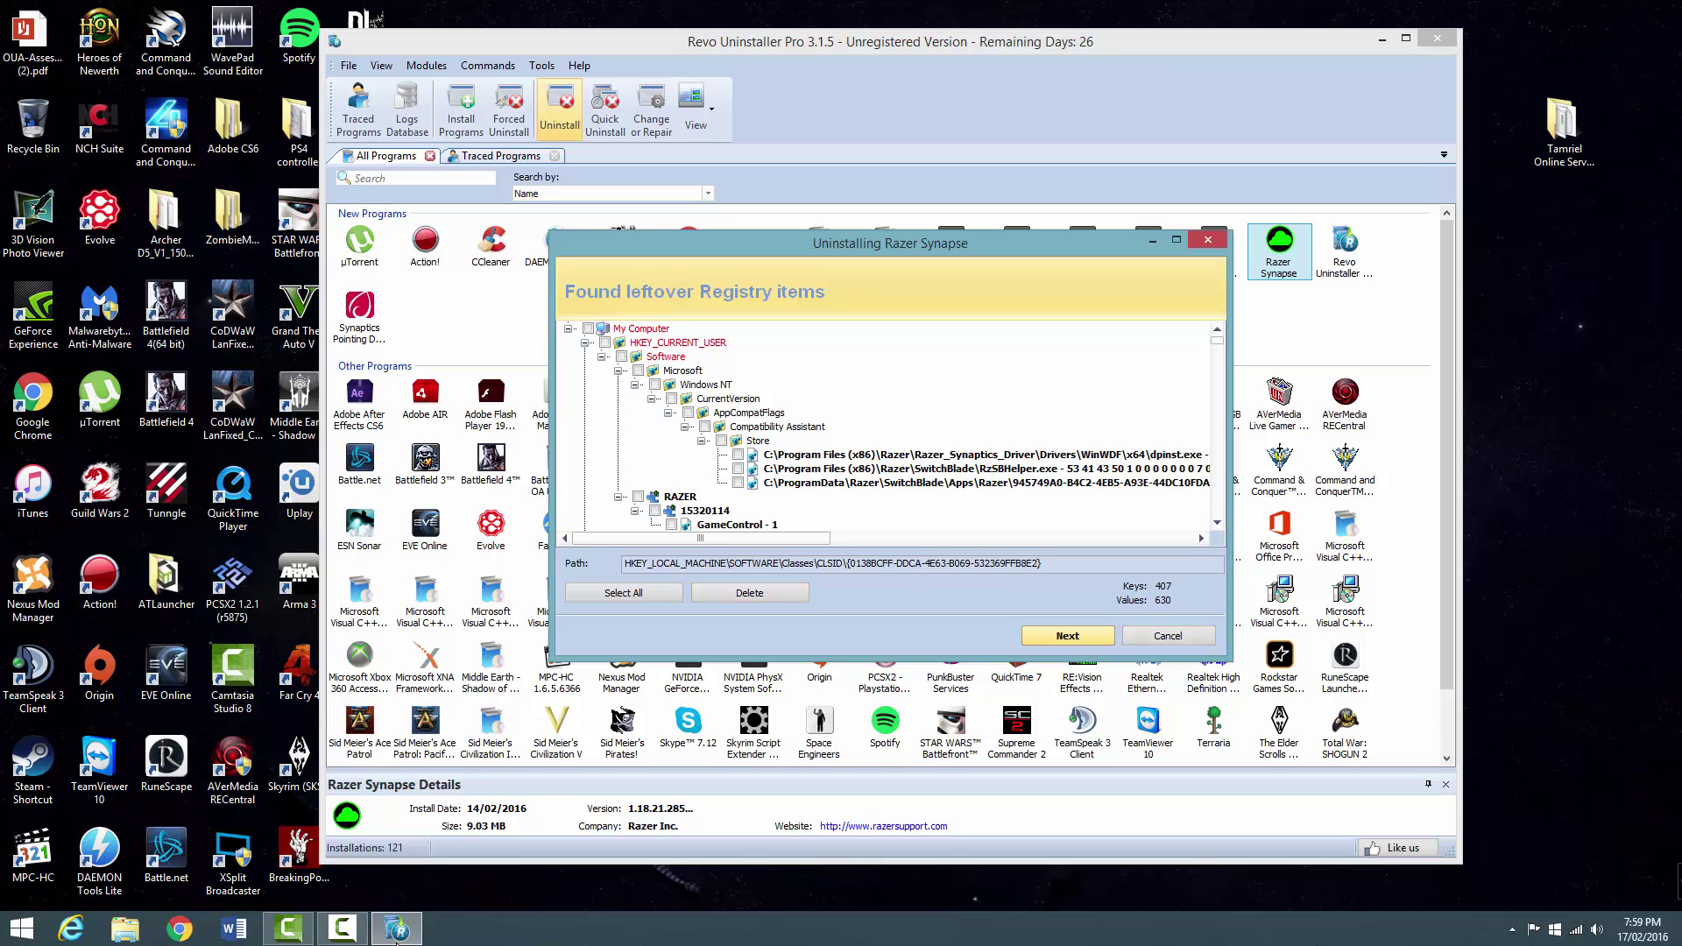
Cancel the Razer Synapse leftover registry cleanup and close Revo Uninstaller Pro.
key("space")
key("Escape")
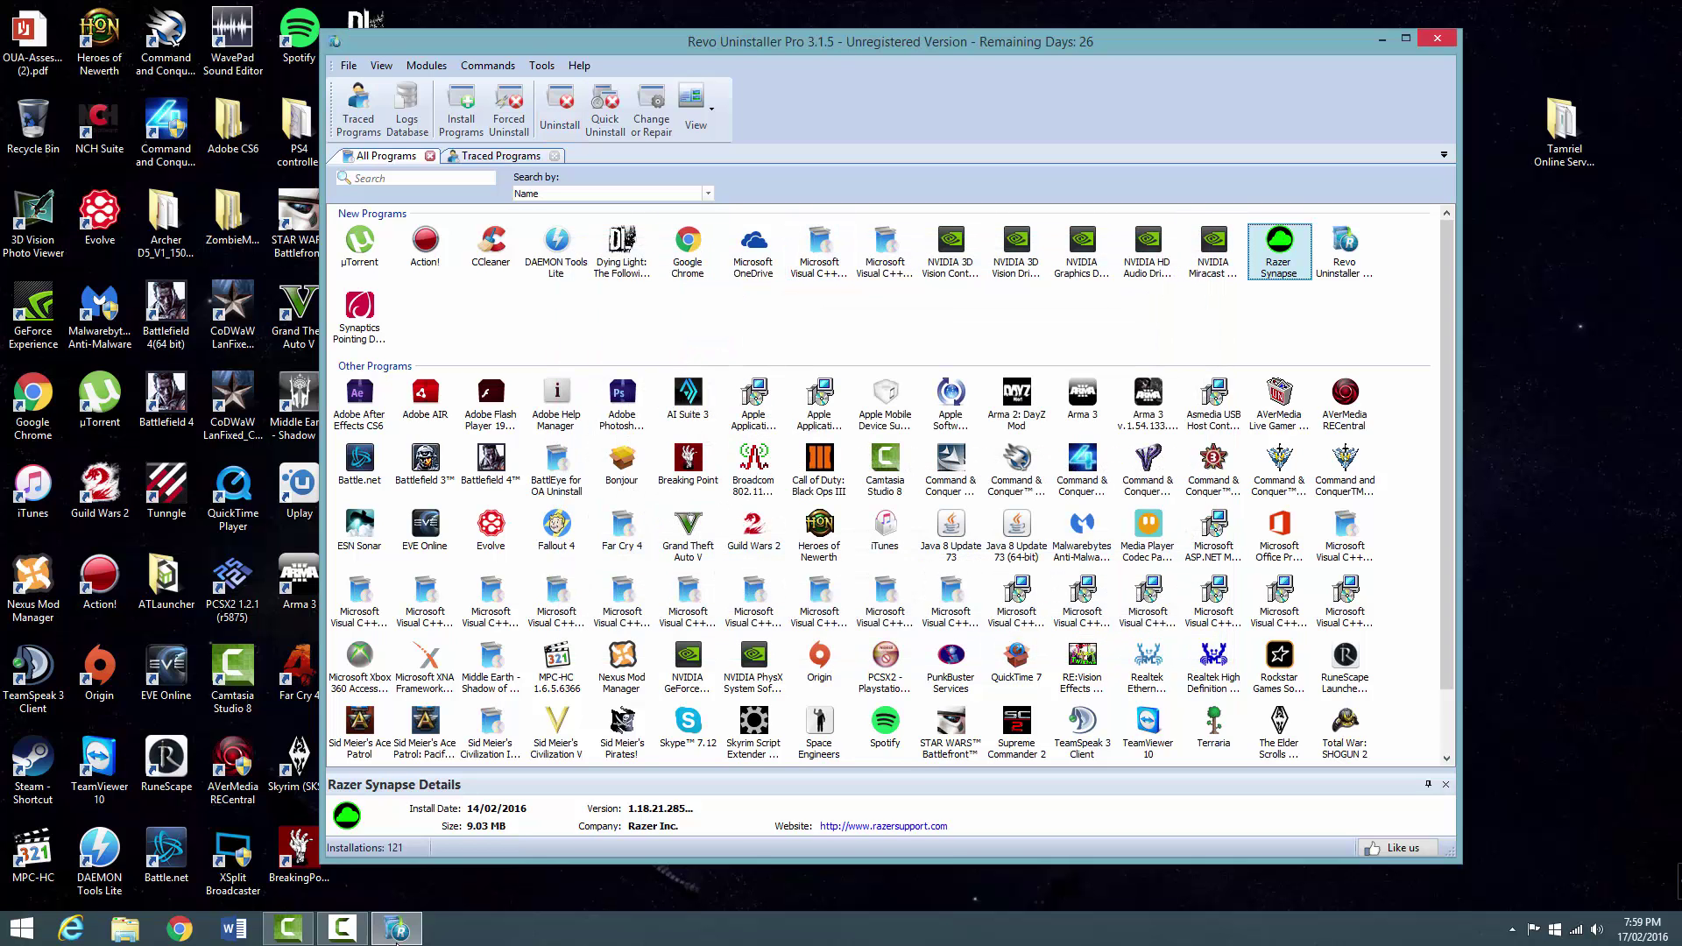
left_click(1437, 38)
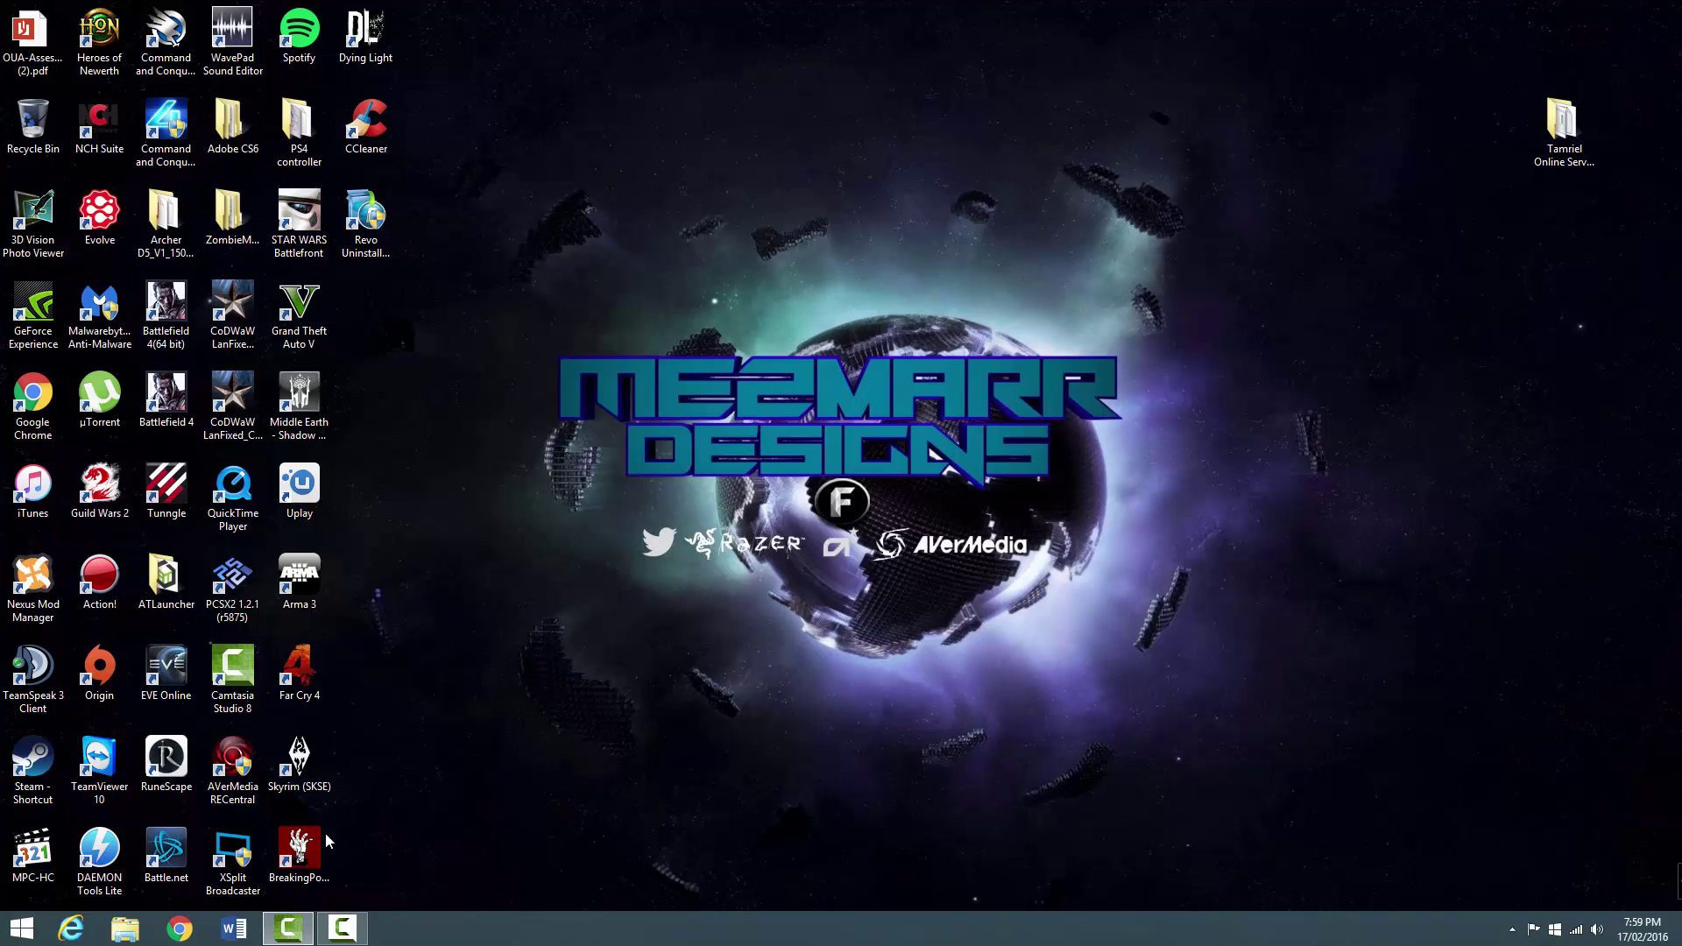
Switch to Google Chrome and open the razersupport.com website.
left_click(176, 931)
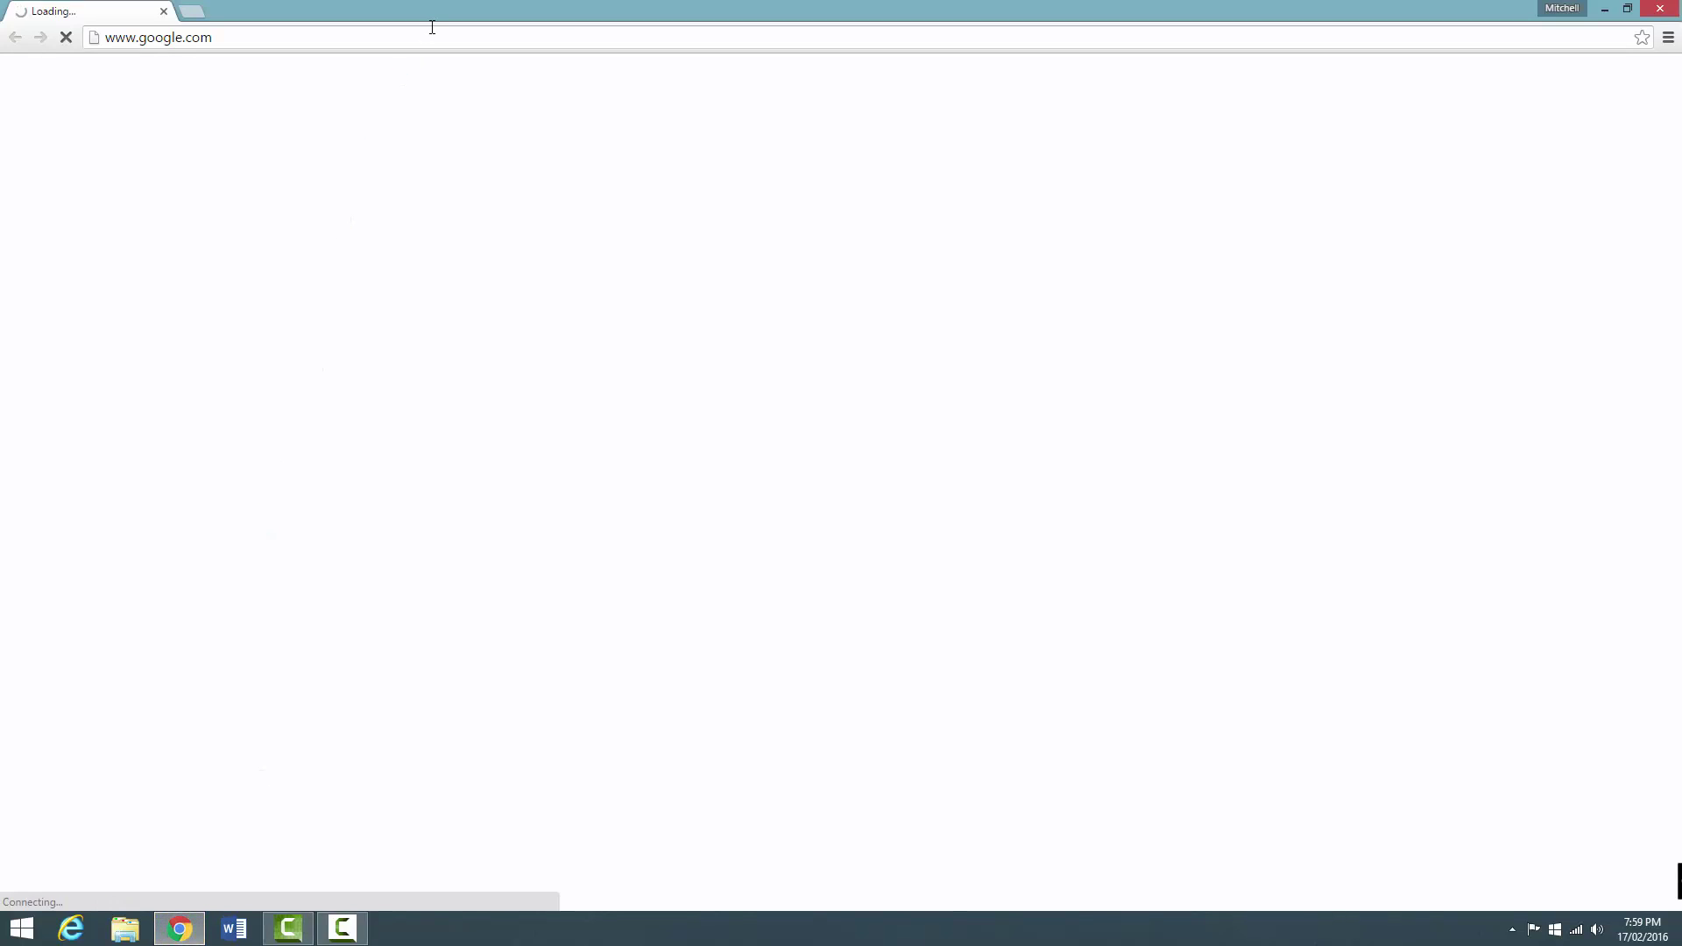
left_click(426, 32)
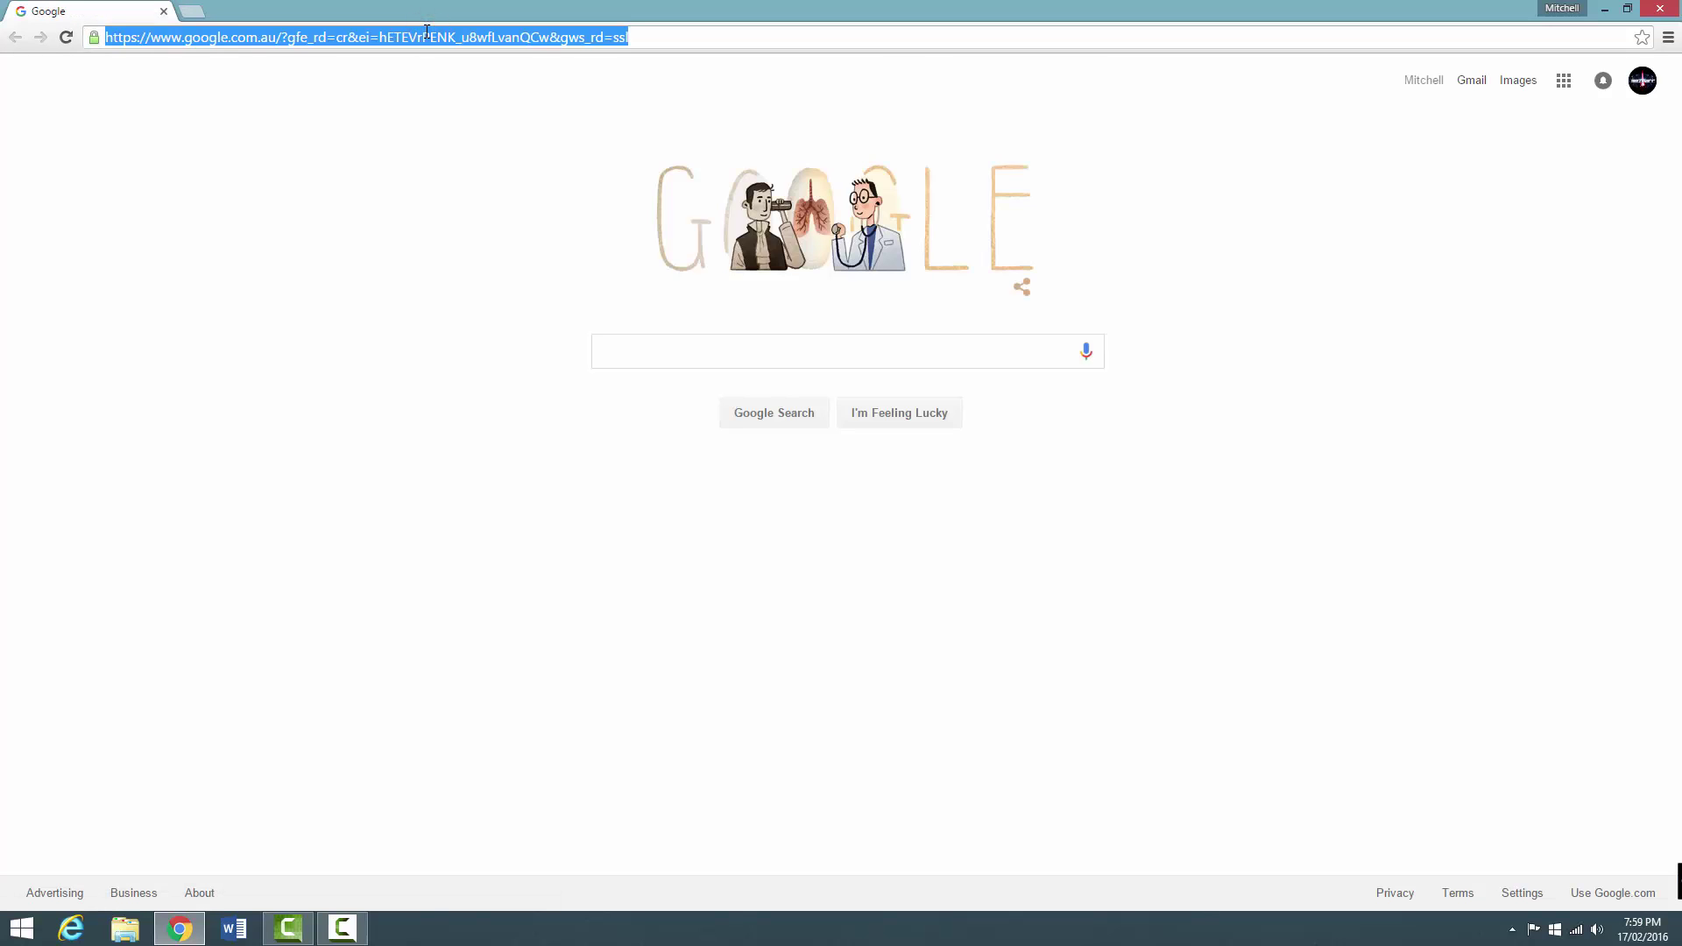
type("razersupport.com")
key("Return")
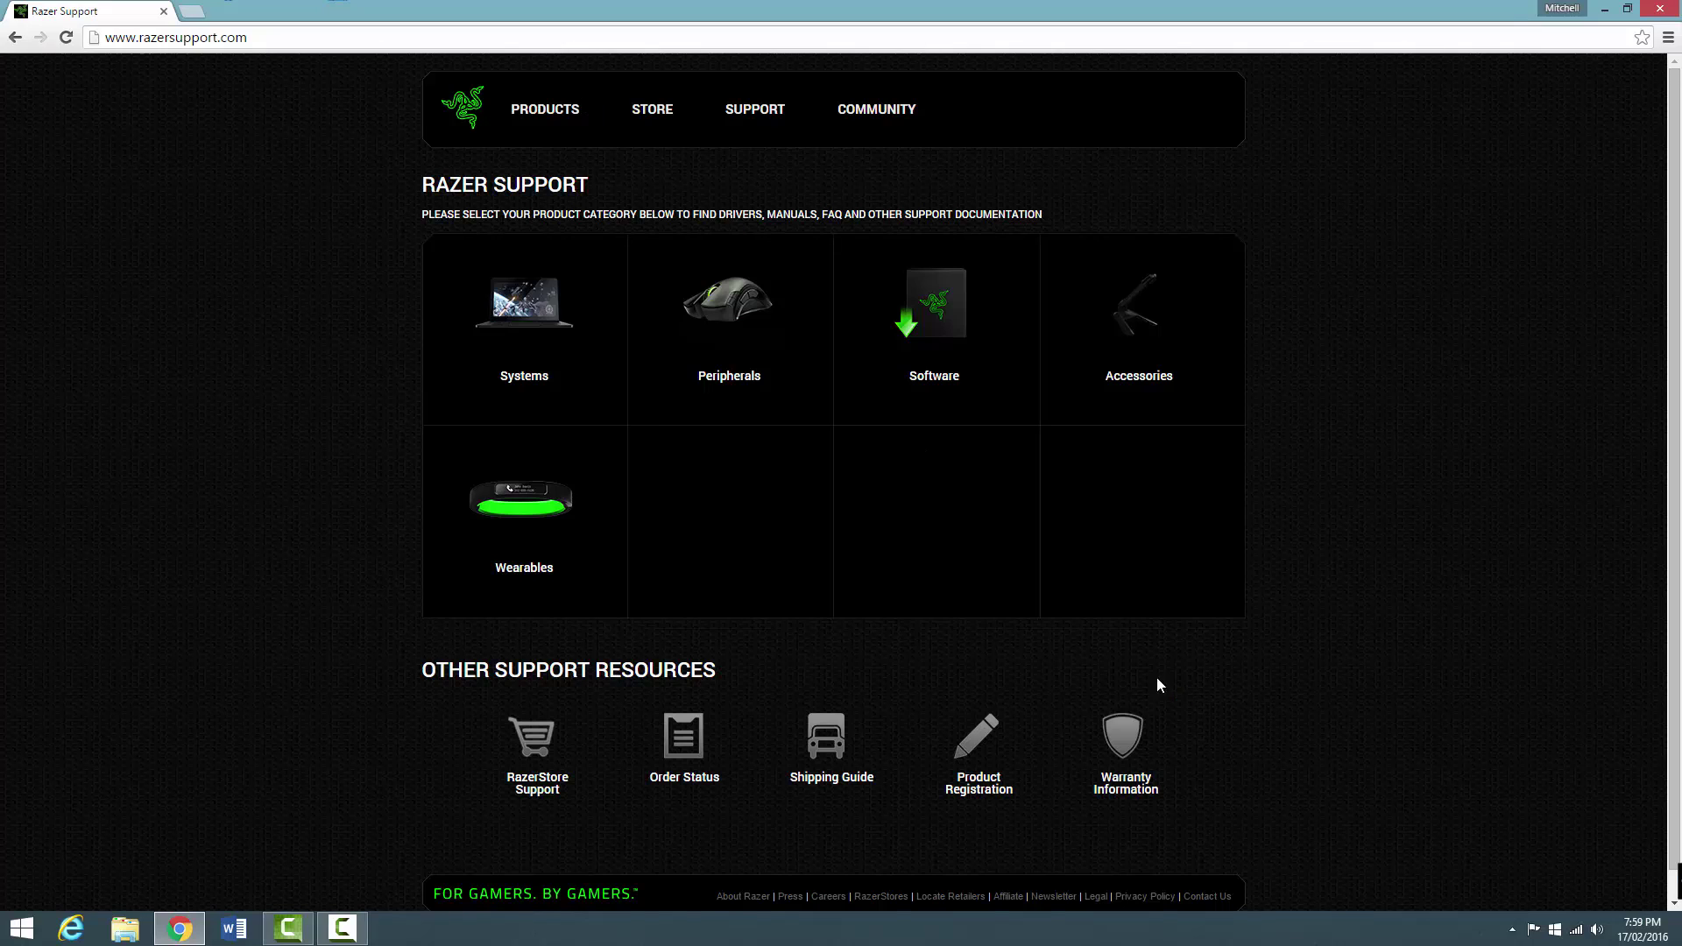
Go to the Drivers downloads in the Software category and open the details of the PC v1.18.21 release of Razer Synapse 2.0.
left_click(947, 317)
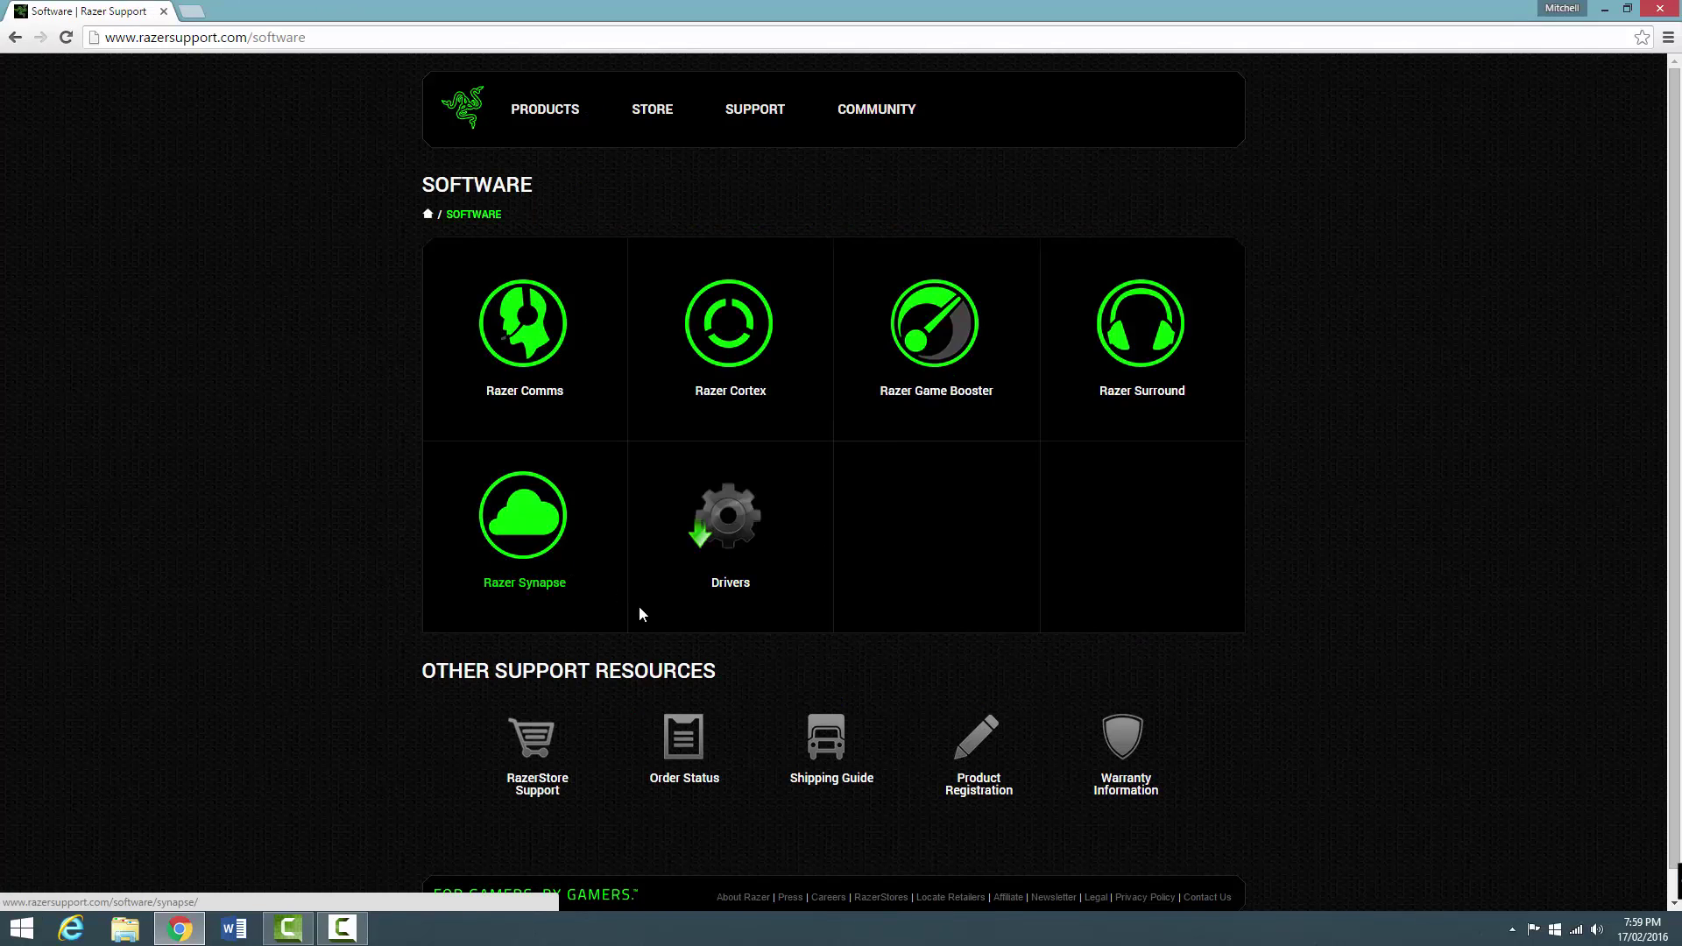
left_click(779, 563)
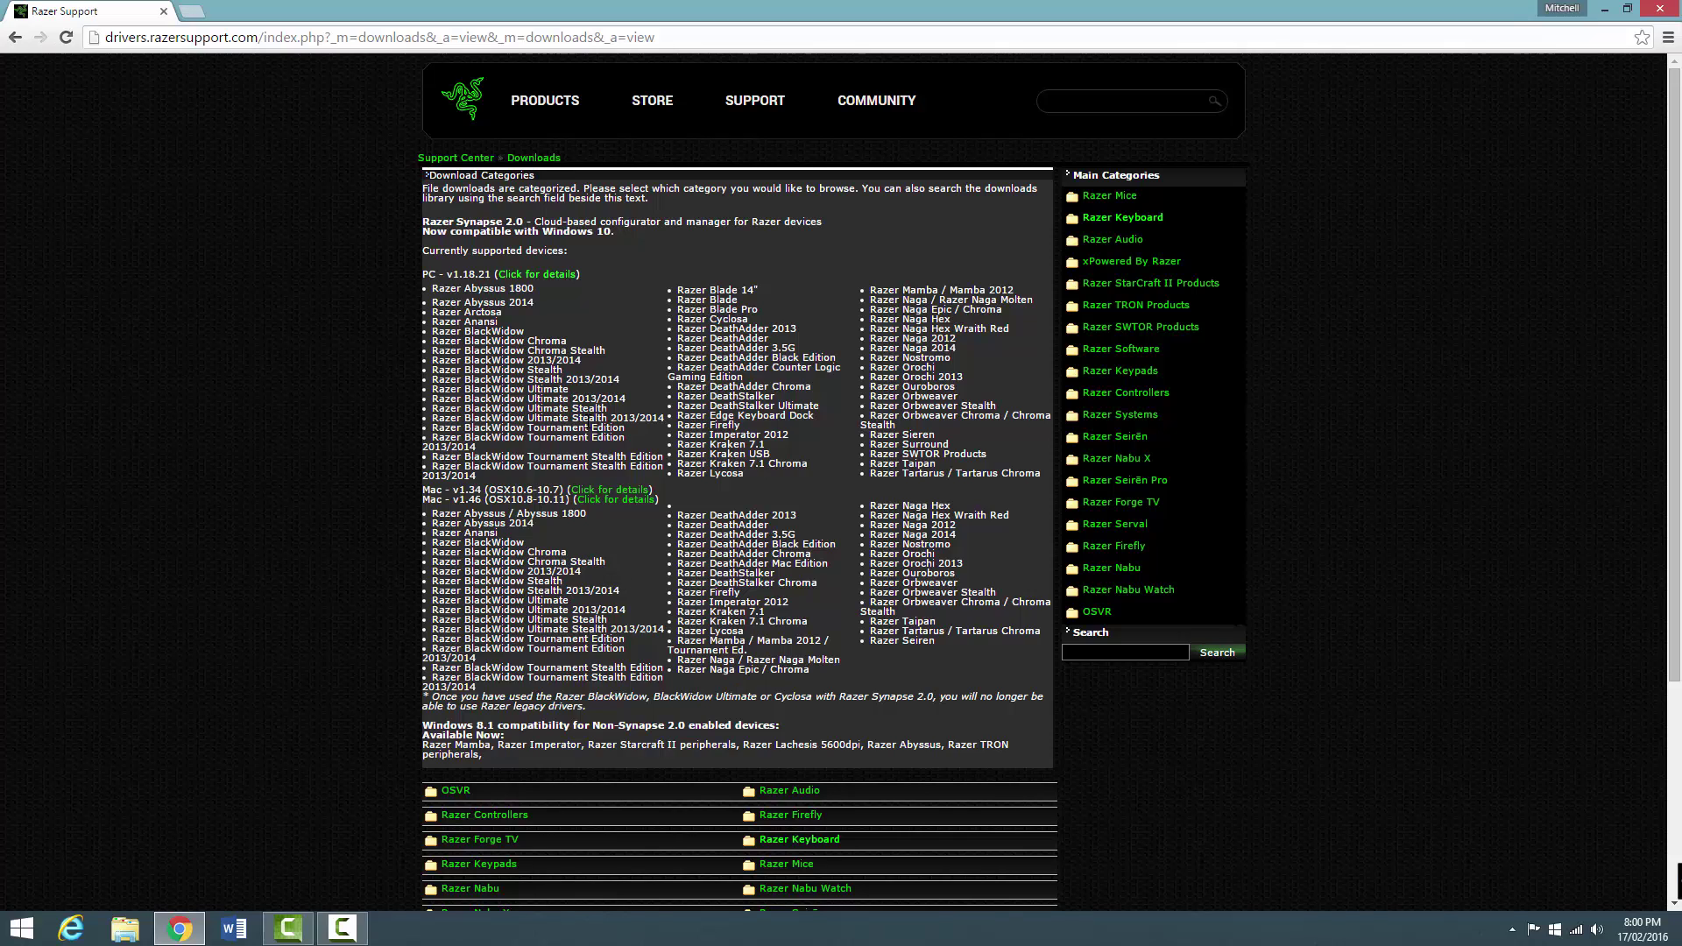
left_click(526, 277)
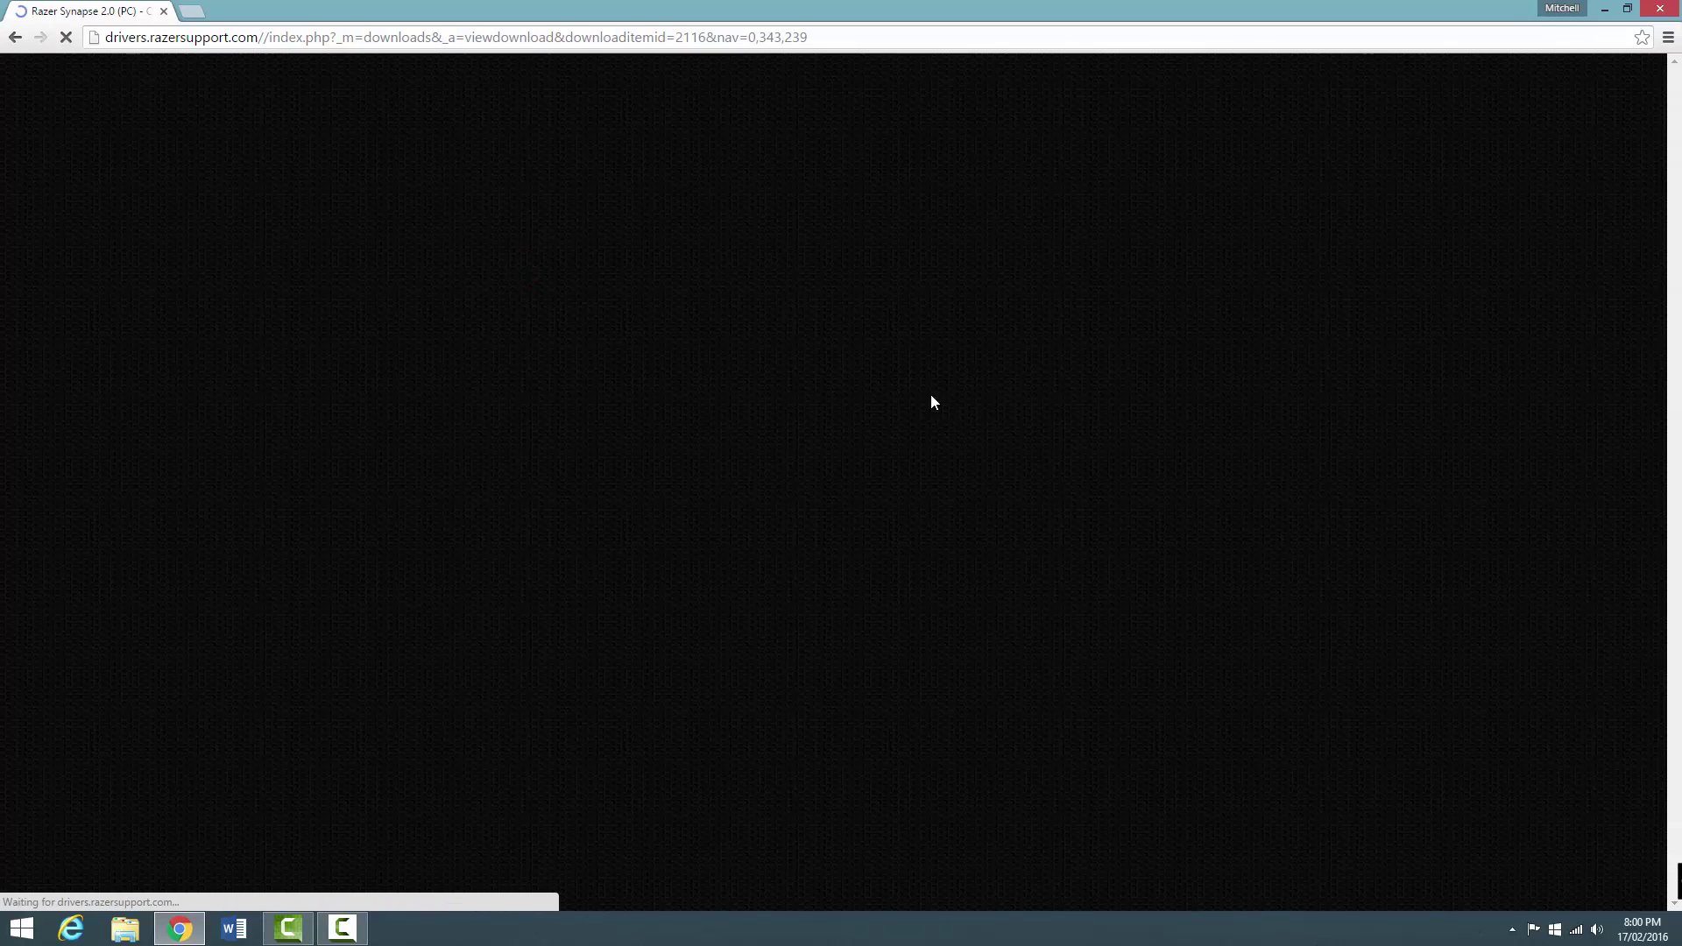
Examine the supported products and operating systems on the Razer Synapse 2.0 page, and return to the desktop.
scroll(425, 329, "down", 2)
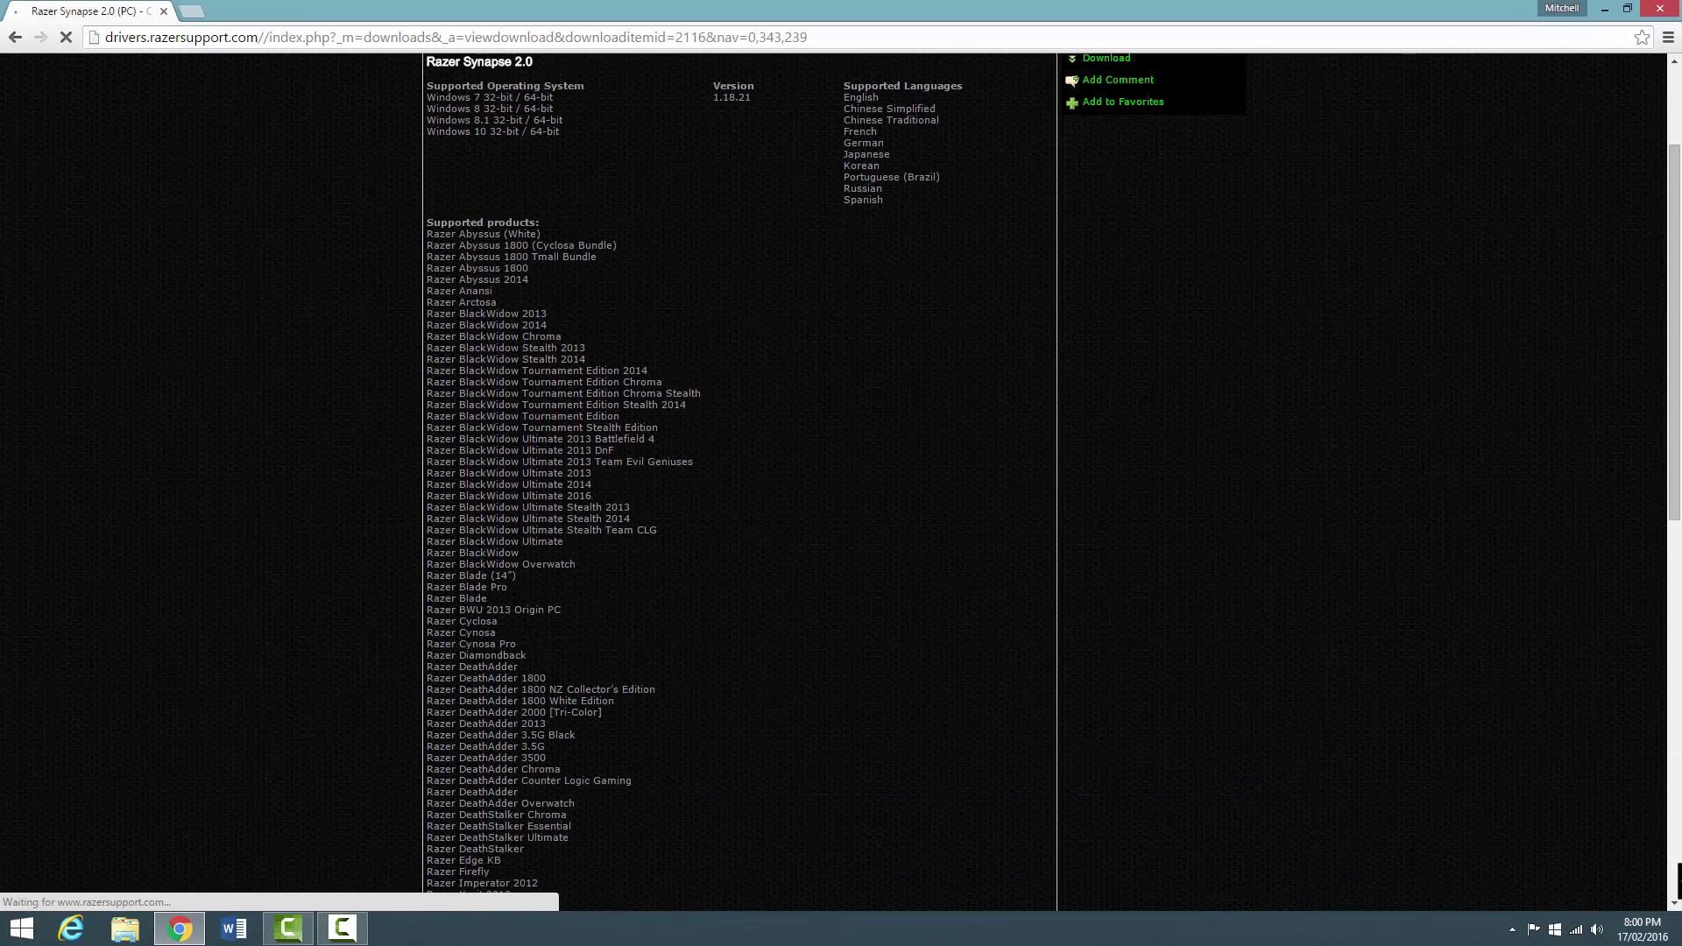
left_click_drag(454, 216, 636, 847)
scroll(744, 477, "up", 2)
left_click(718, 539)
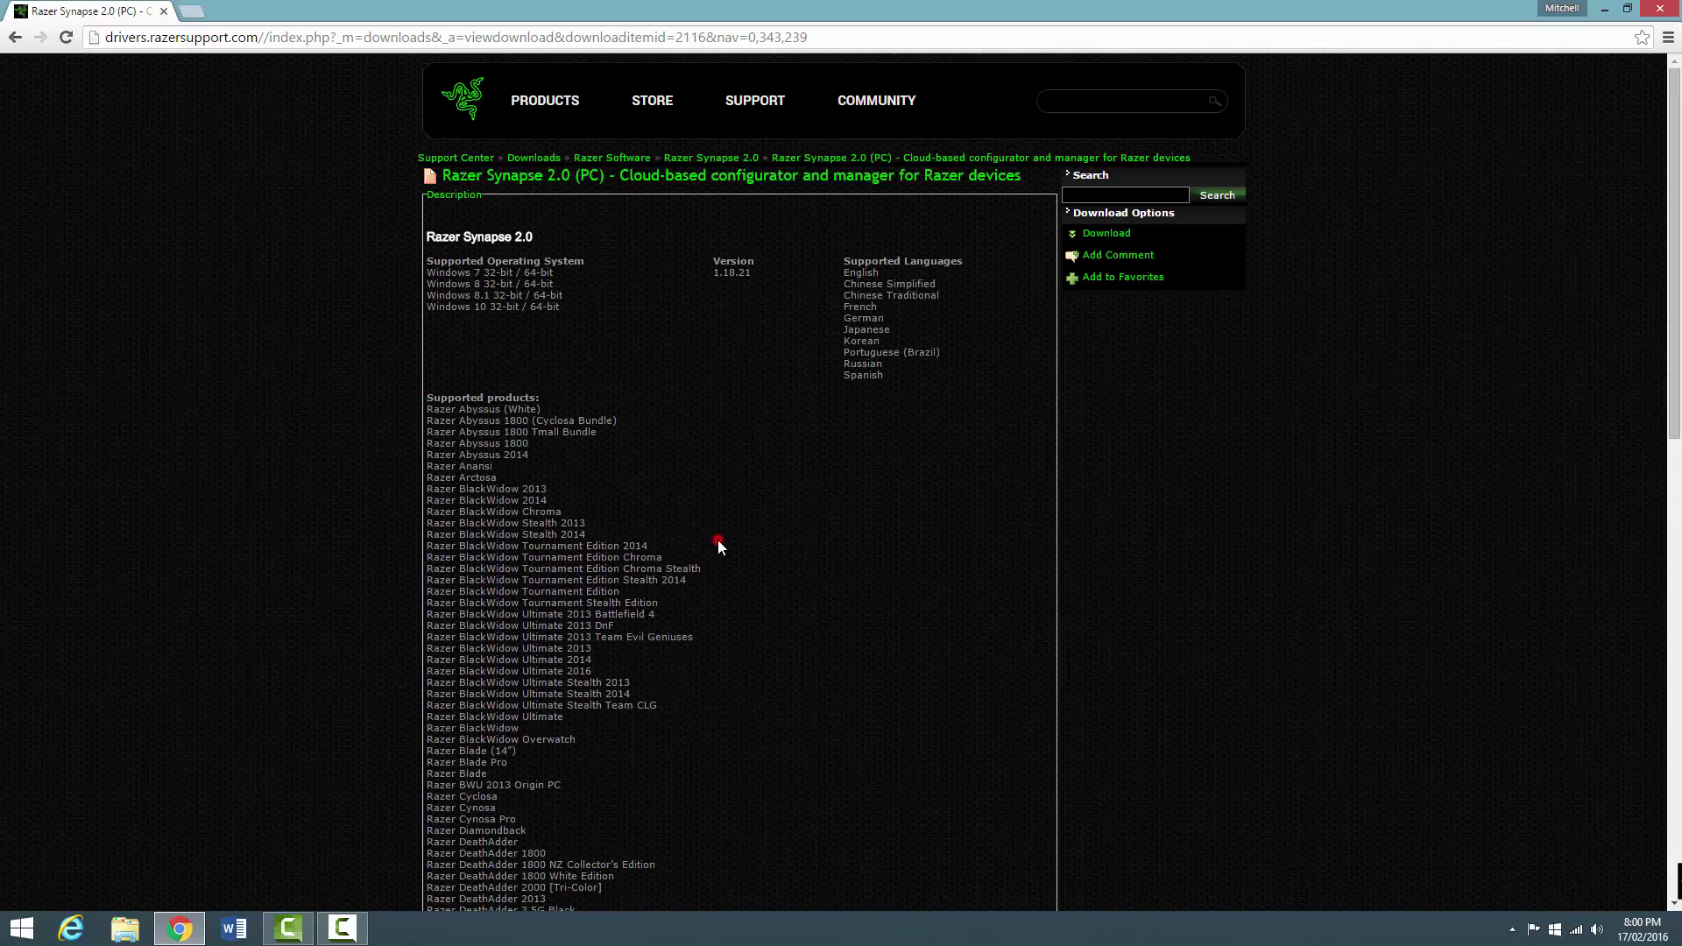
mouse_move(547, 318)
left_mouse_down()
mouse_move(455, 261)
mouse_move(572, 334)
left_mouse_up()
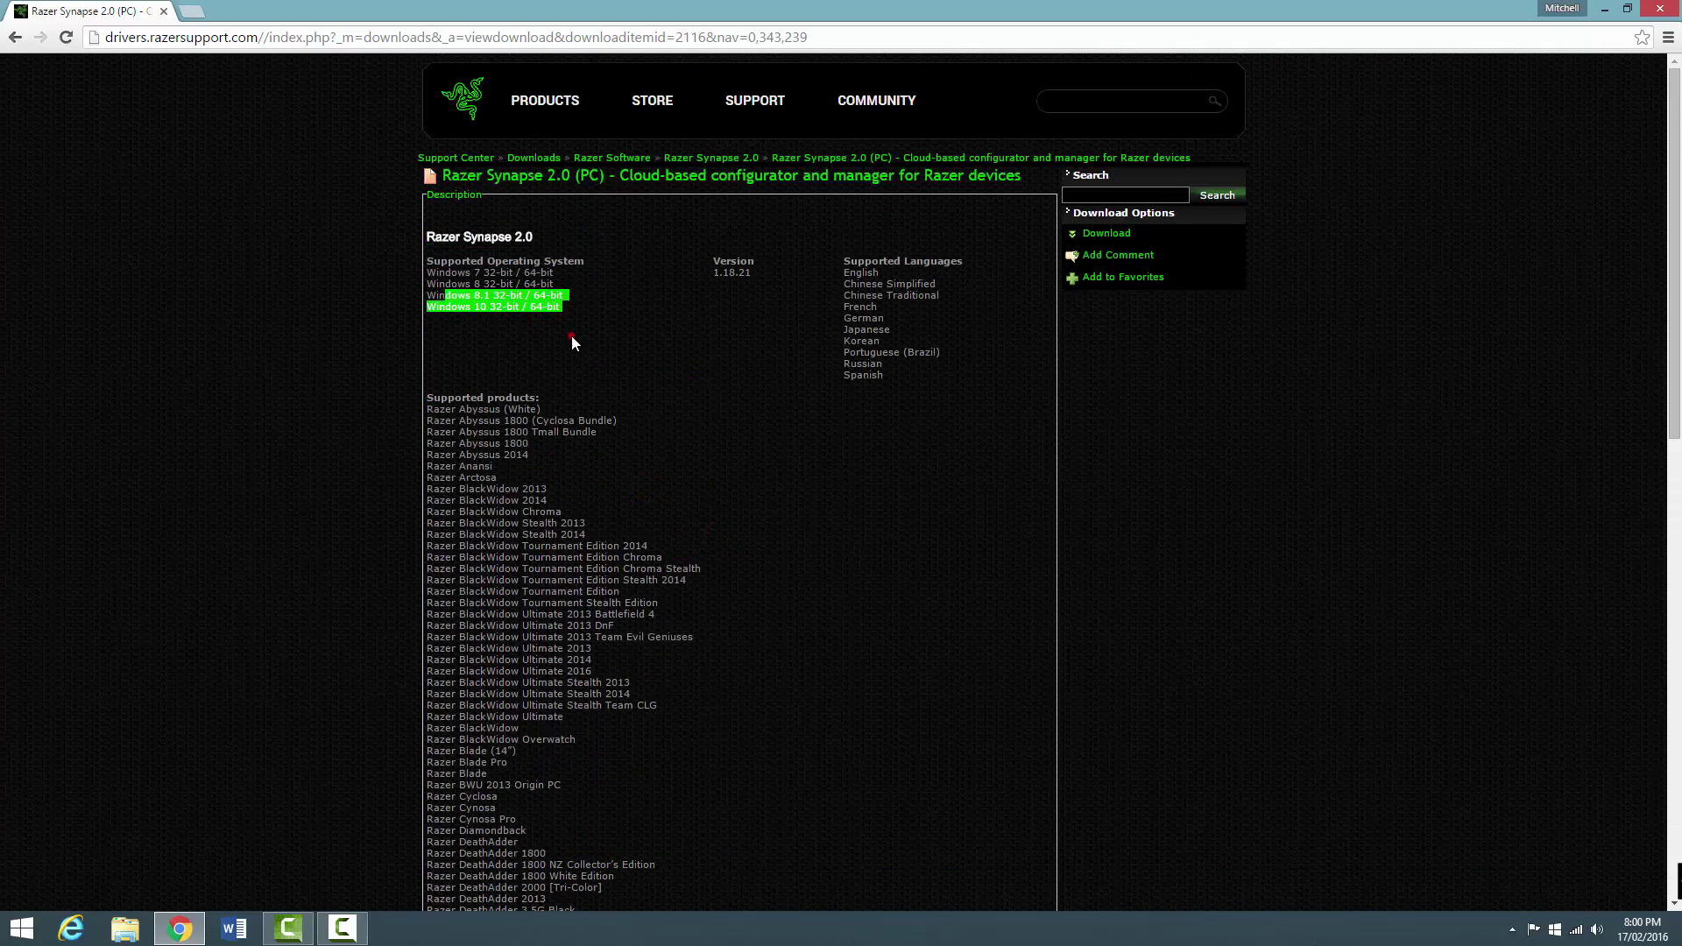
left_click(648, 327)
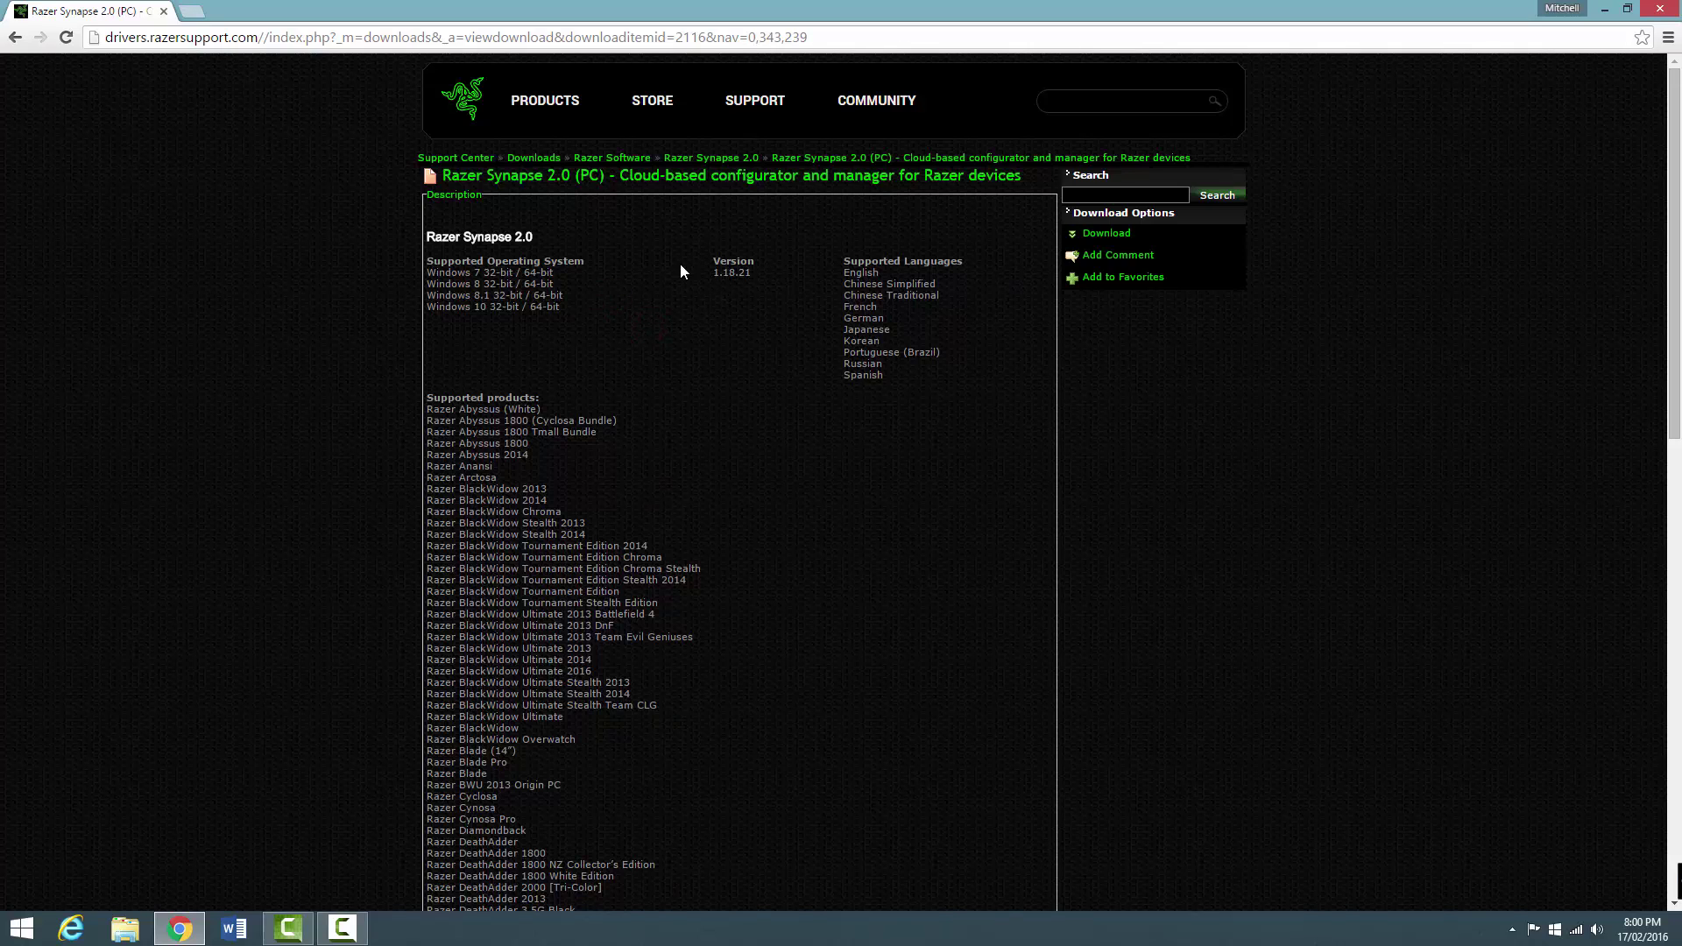
scroll(494, 259, "down", 1)
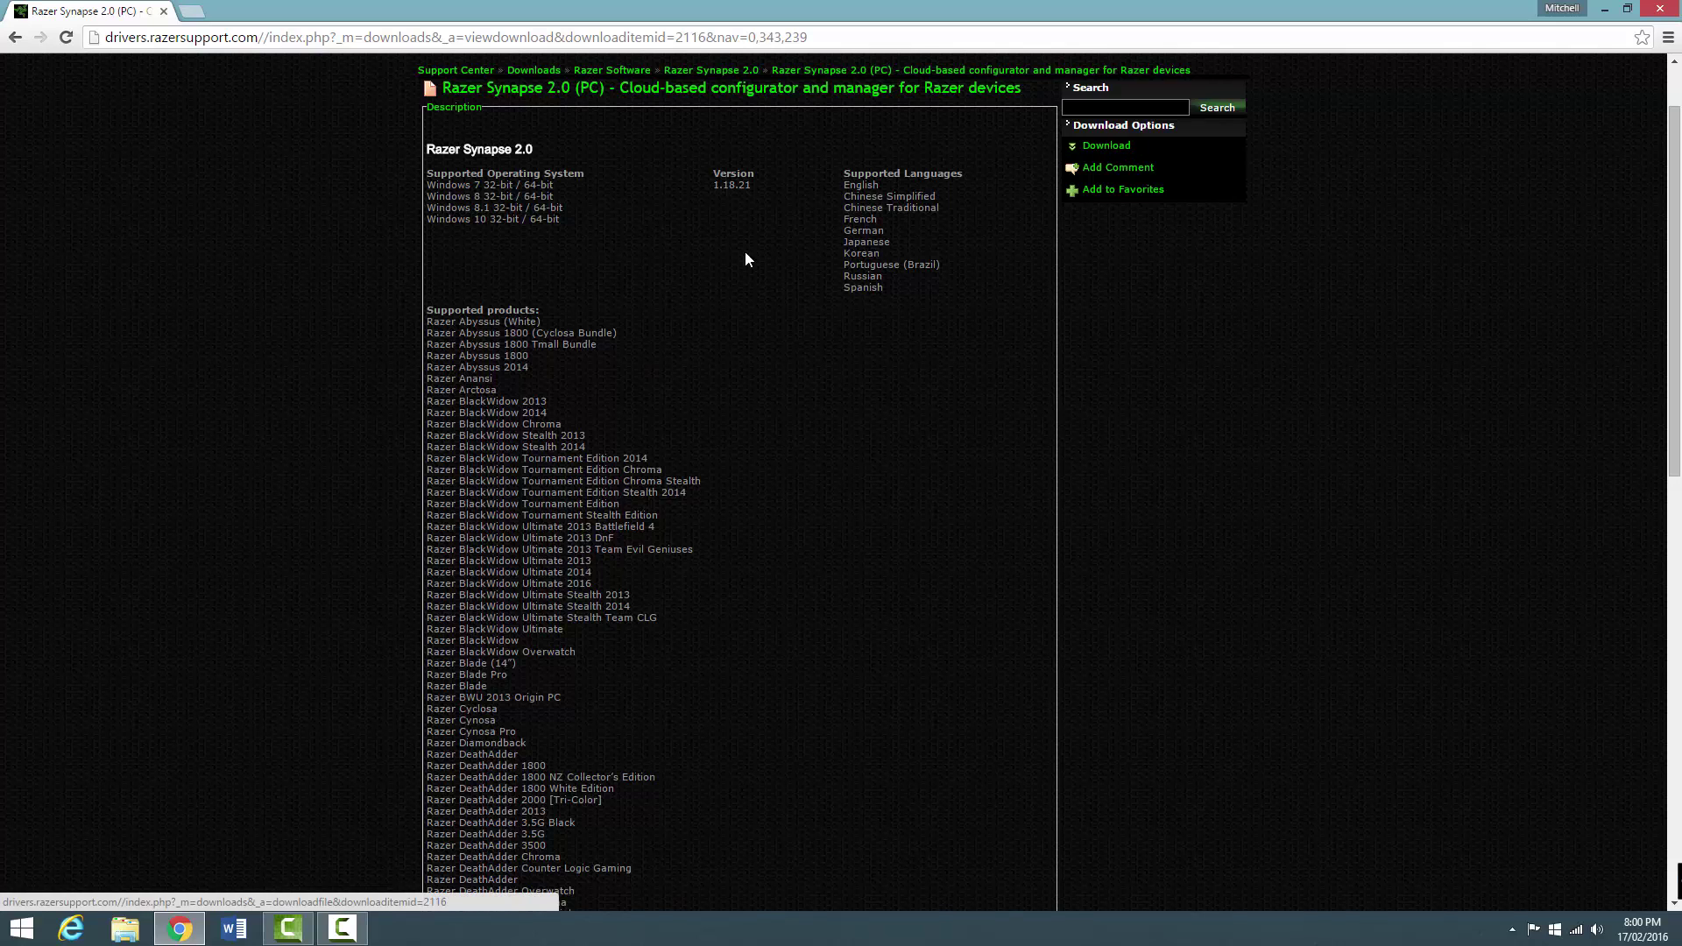
key("super+d")
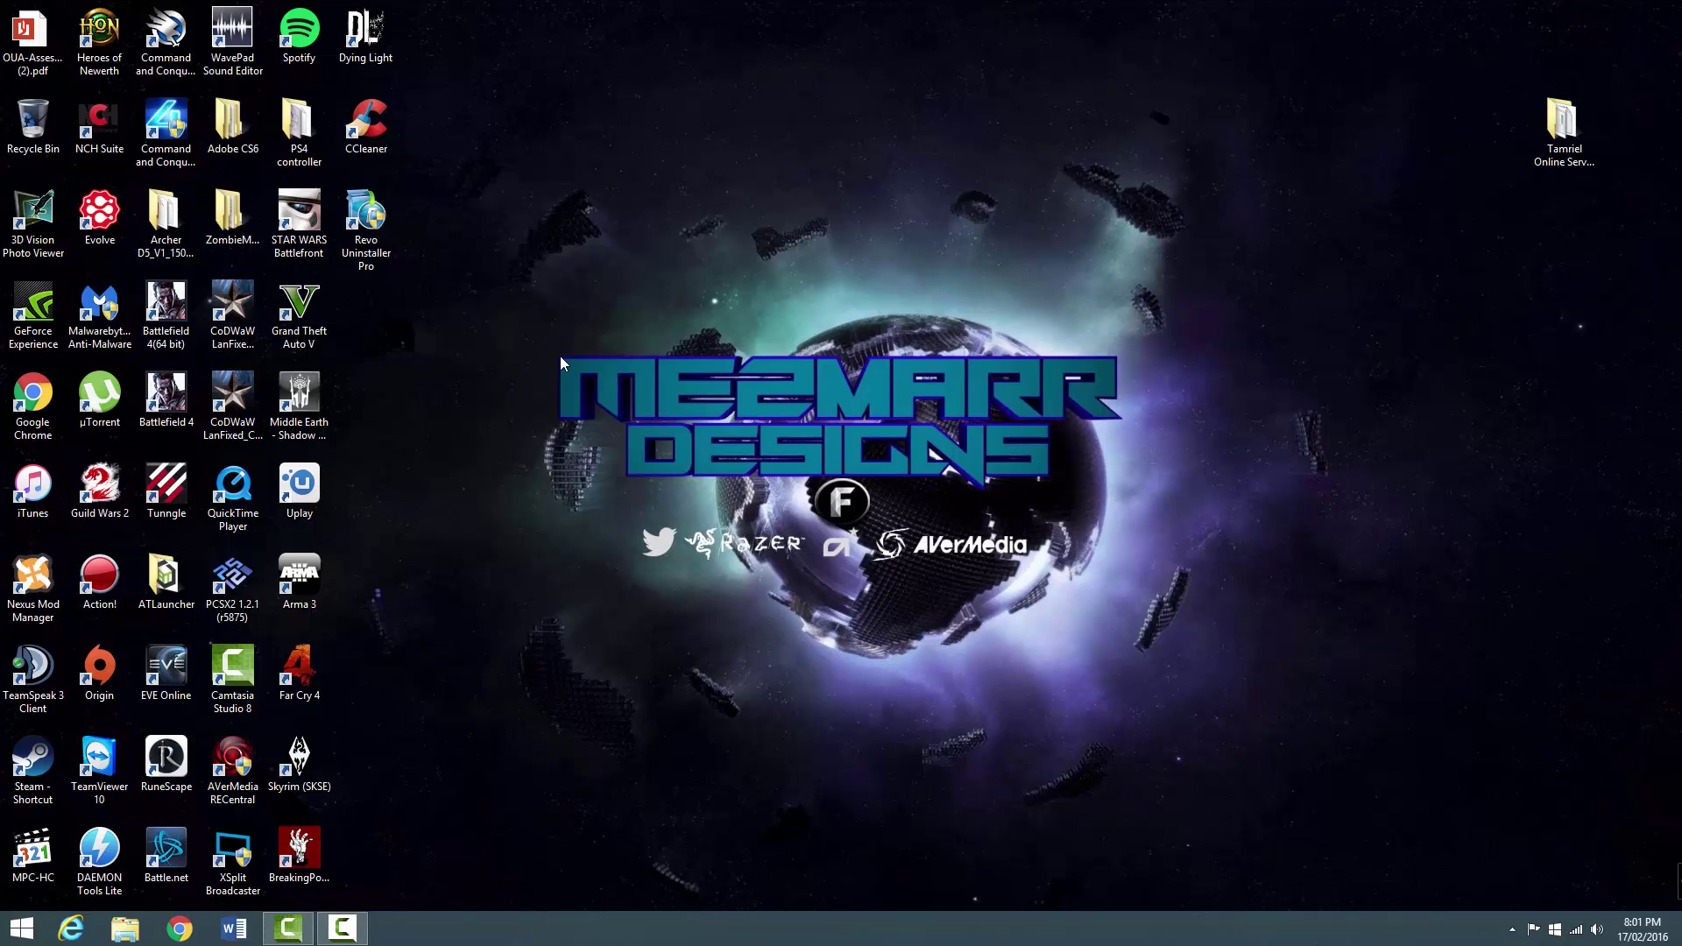
left_click_drag(559, 355, 1129, 496)
left_click_drag(1117, 352, 595, 510)
left_click(342, 928)
left_click(1040, 610)
Reopen Revo Uninstaller Pro to view its list of installed programs, and close it again.
left_click(376, 229)
double_click(377, 229)
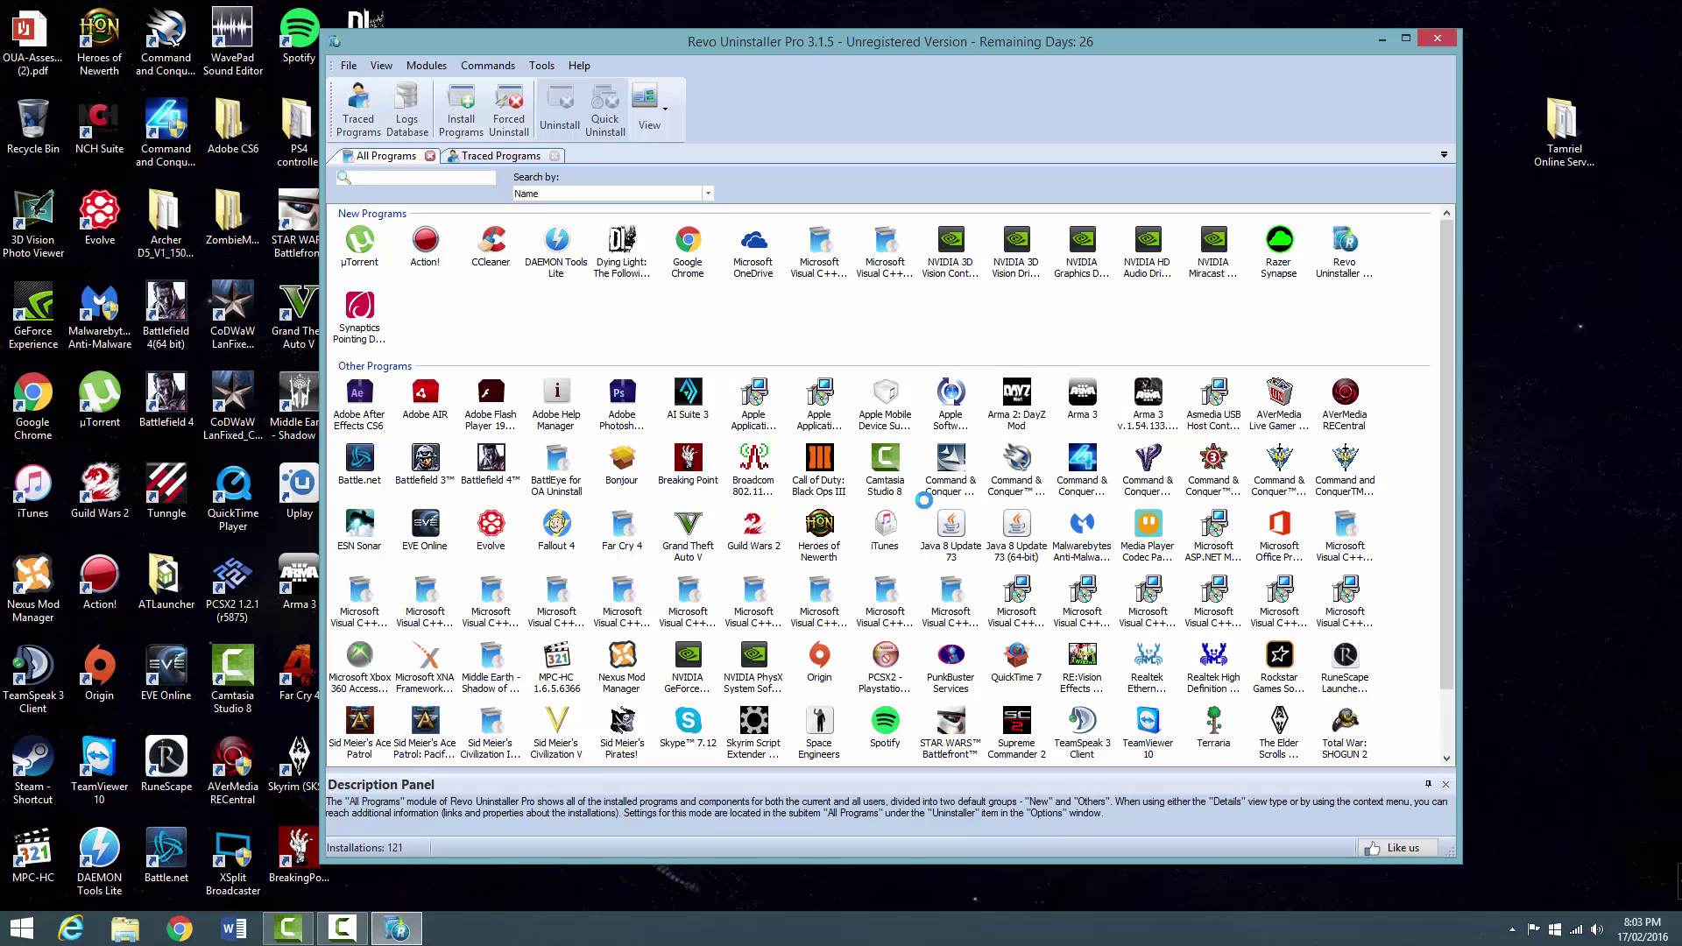
left_click(1438, 38)
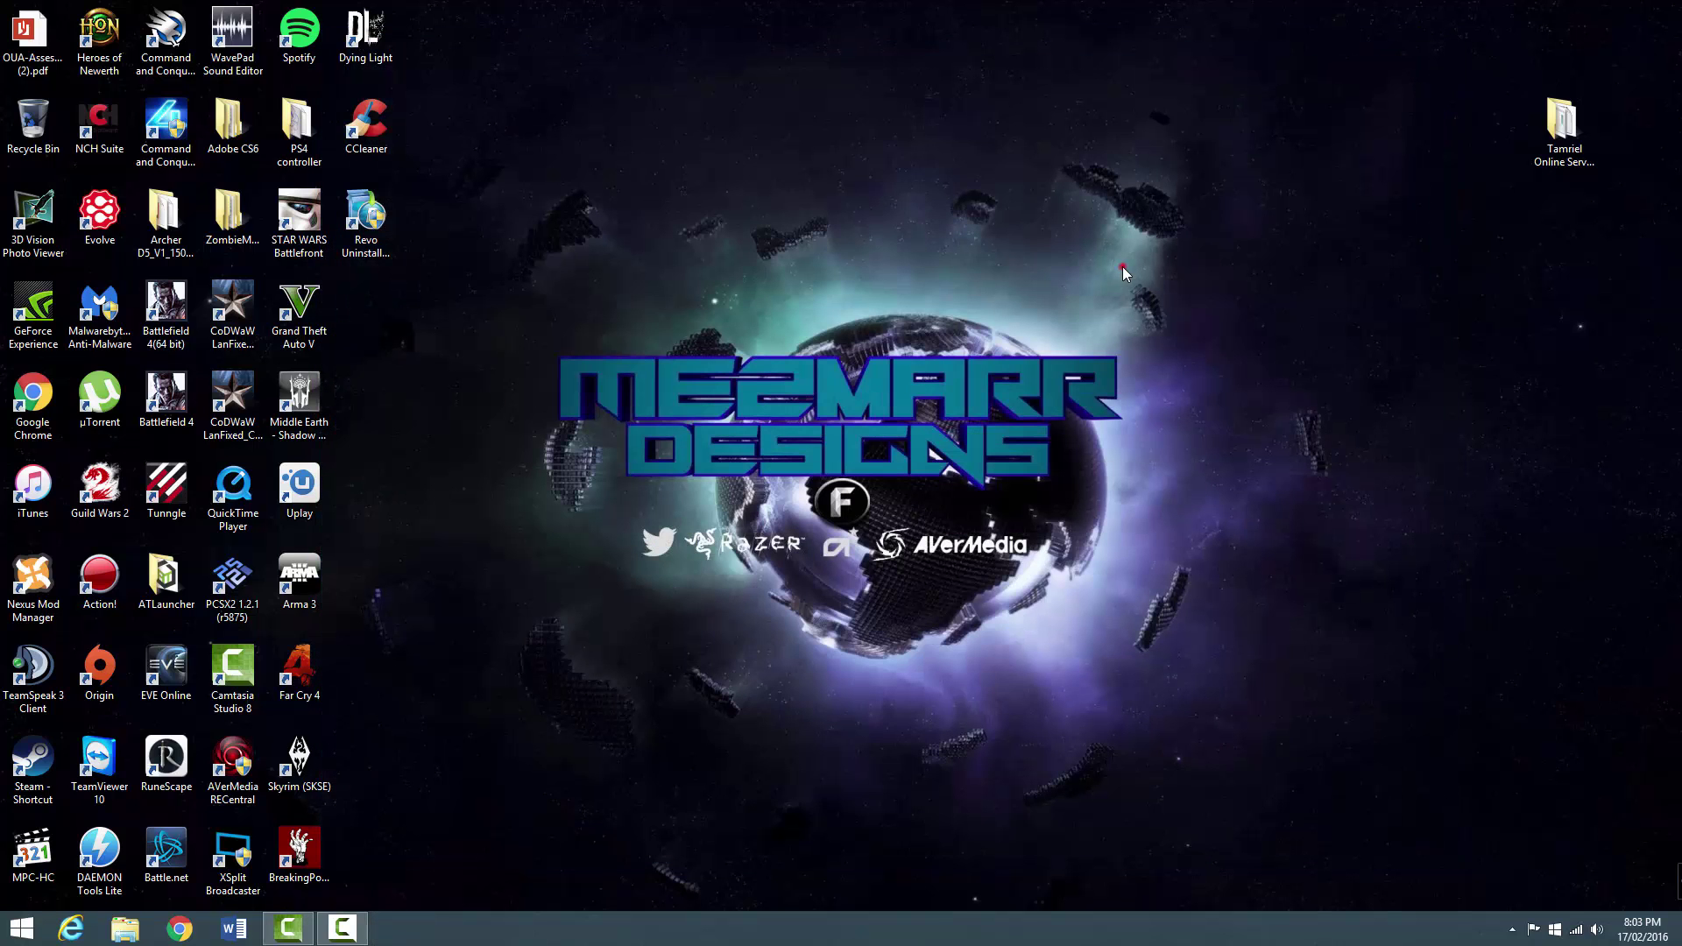
left_click(374, 260)
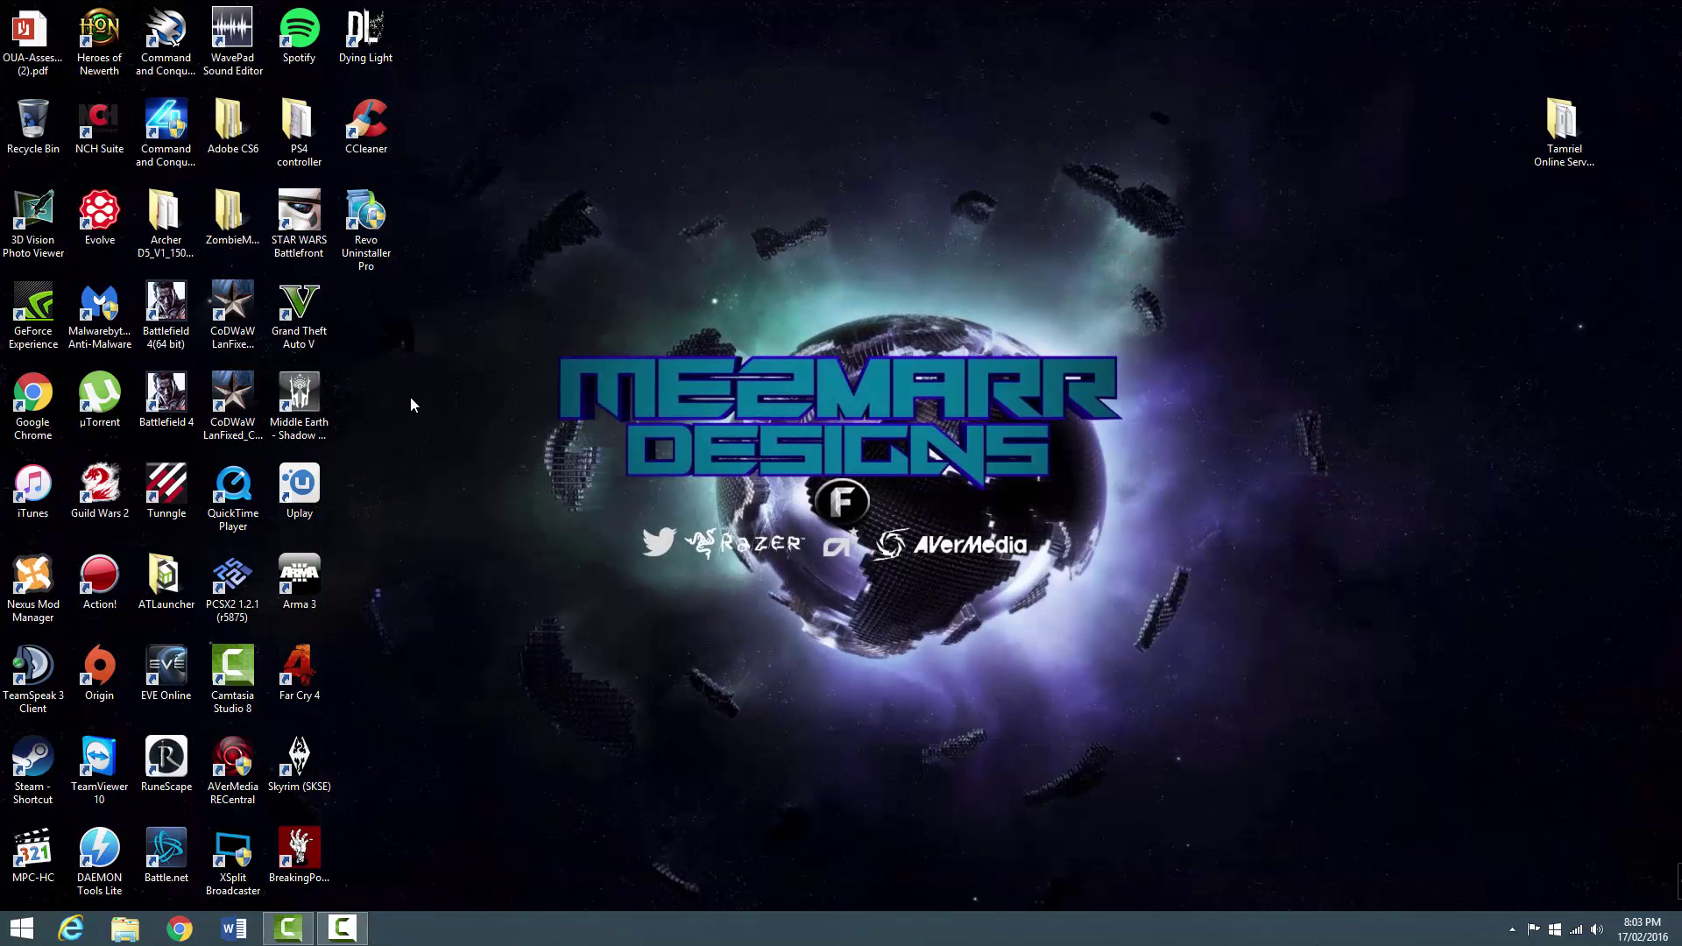